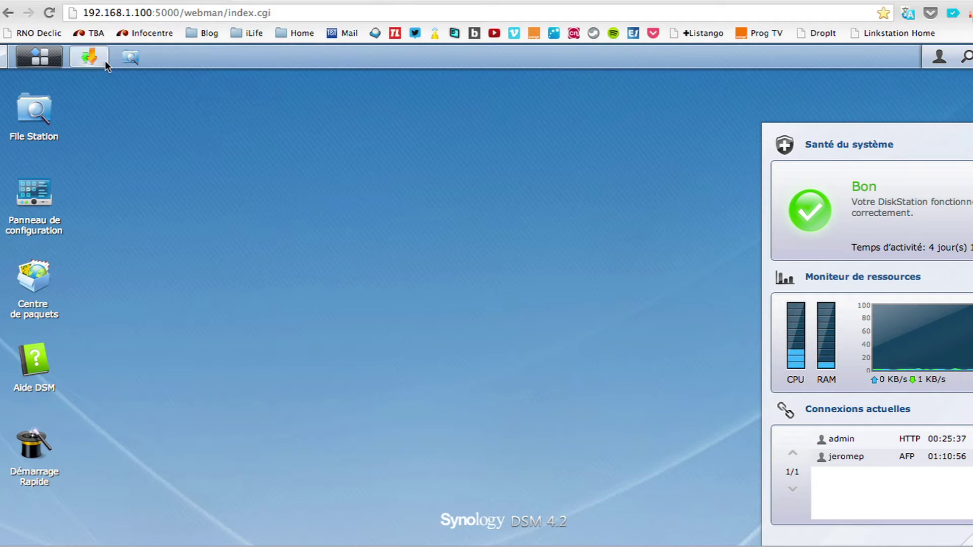
Launch Download Station from the installed DSM applications and shift its window slightly on the desktop.
click(50, 57)
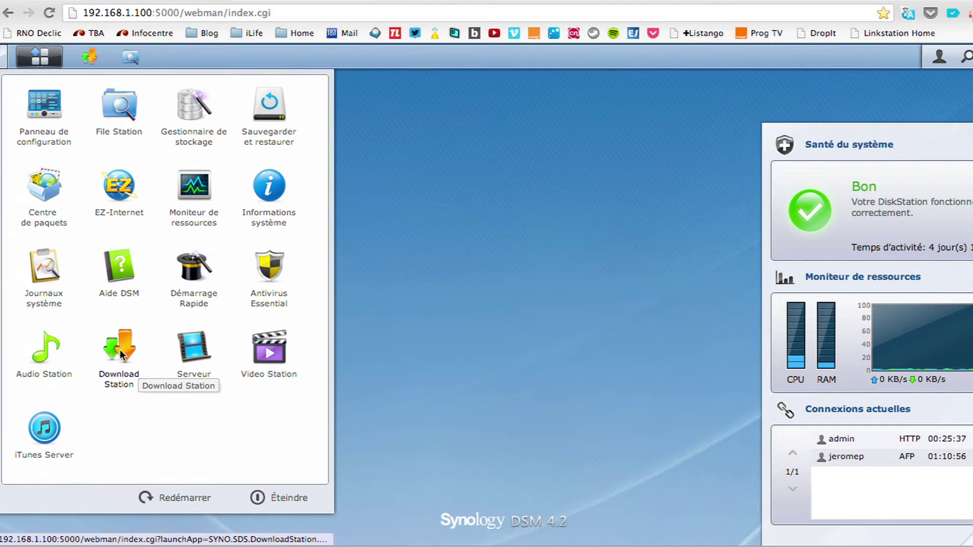
click(174, 379)
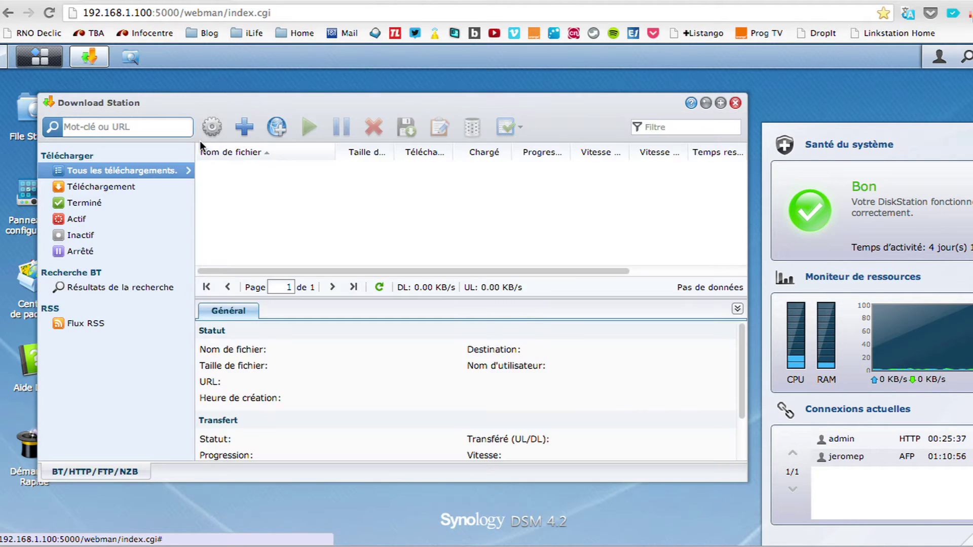
mouse_move(199, 99)
mouse_down()
mouse_move(222, 96)
mouse_move(214, 98)
mouse_up()
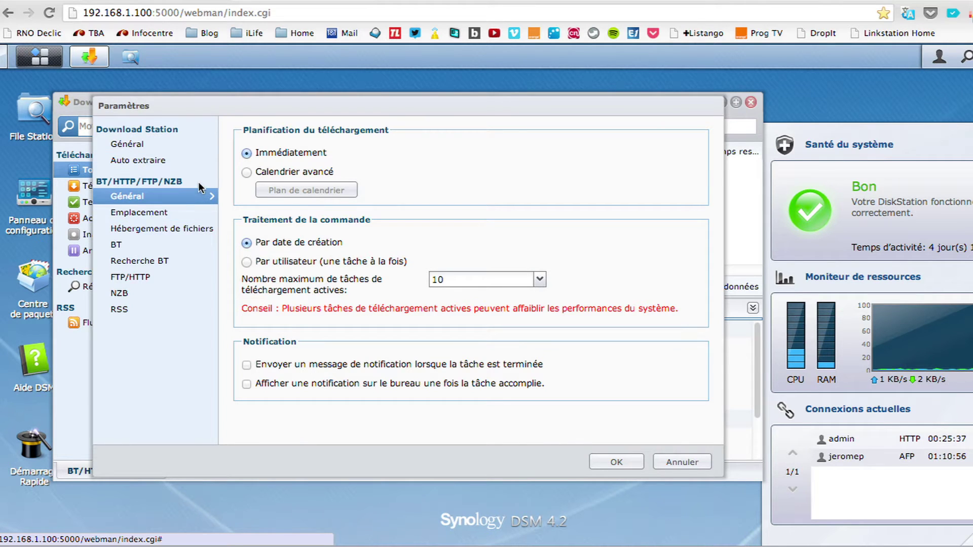
Review the Download Station settings for BT, BT search, FTP/HTTP, NZB and RSS, including the available RSS update intervals.
click(133, 245)
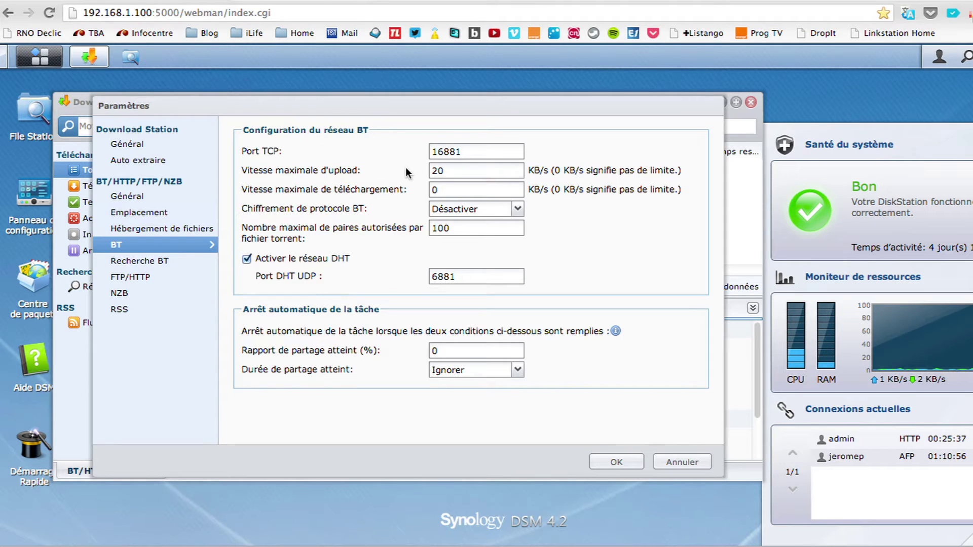
click(152, 256)
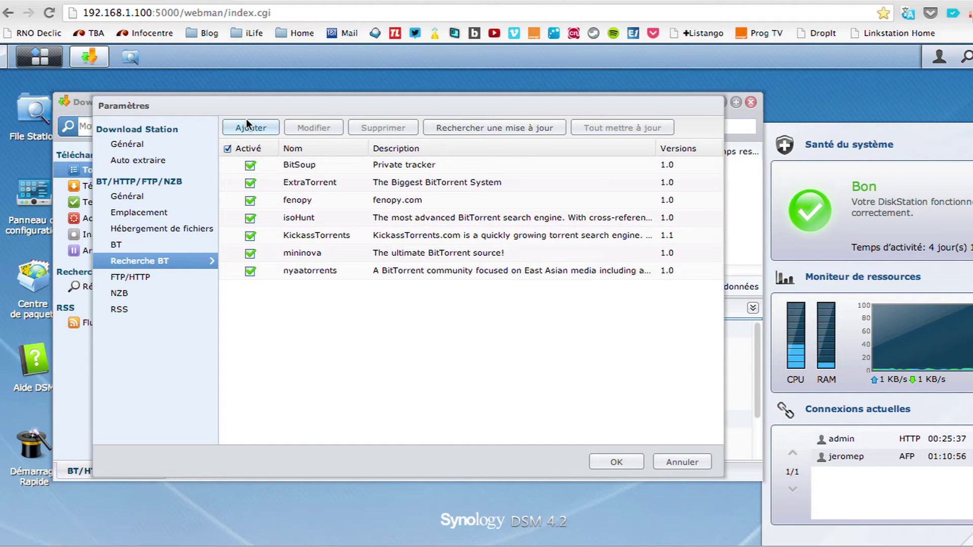
click(146, 280)
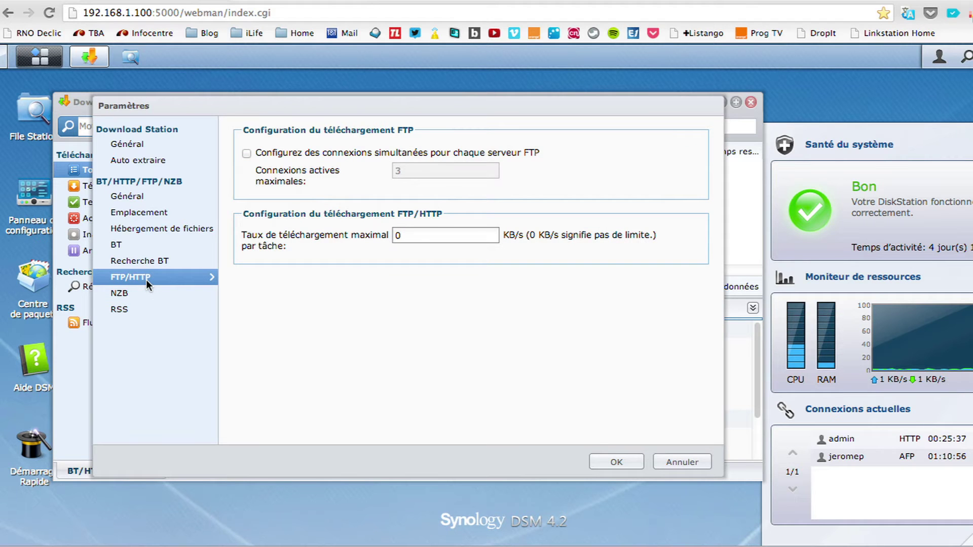
click(140, 287)
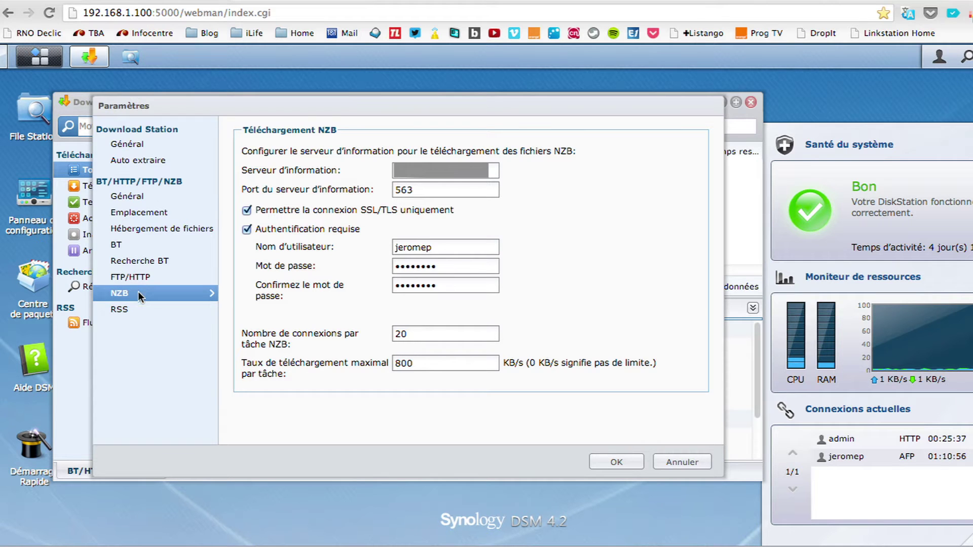
click(135, 309)
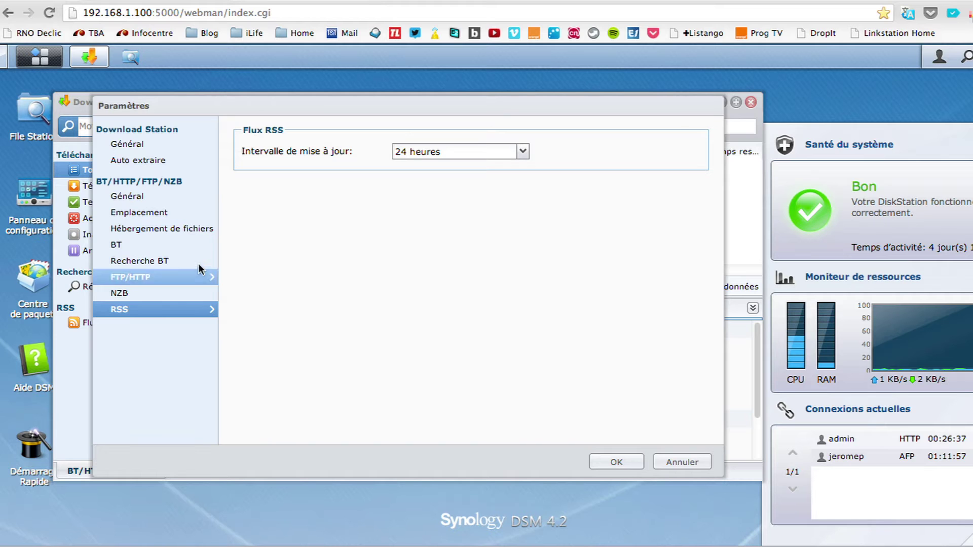
click(411, 152)
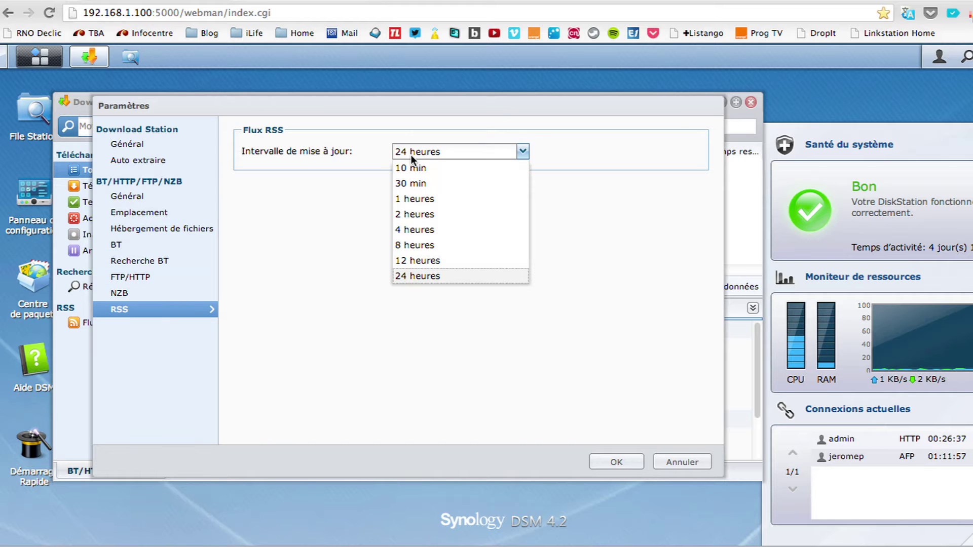
click(412, 154)
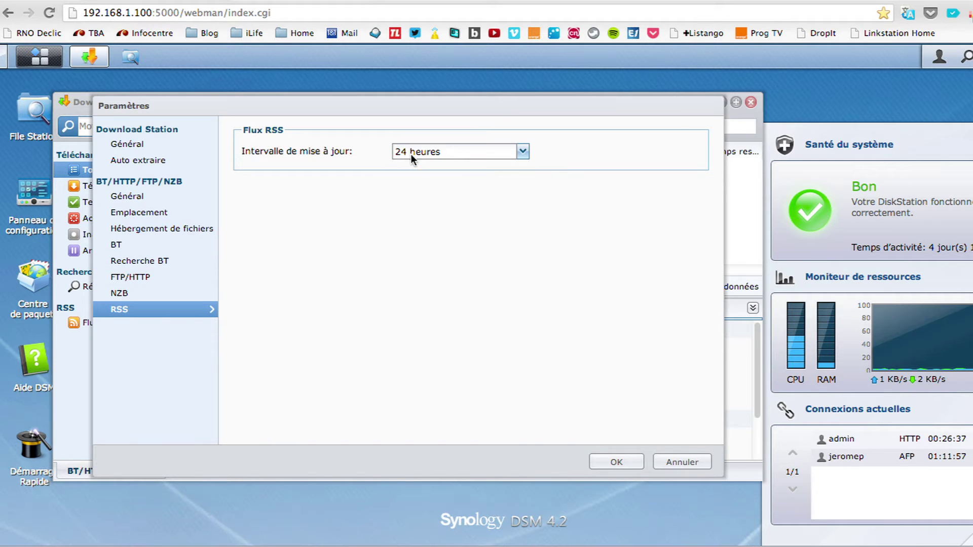
Review the general eMule setting and the Auto extraire options, and close the settings with OK.
click(140, 145)
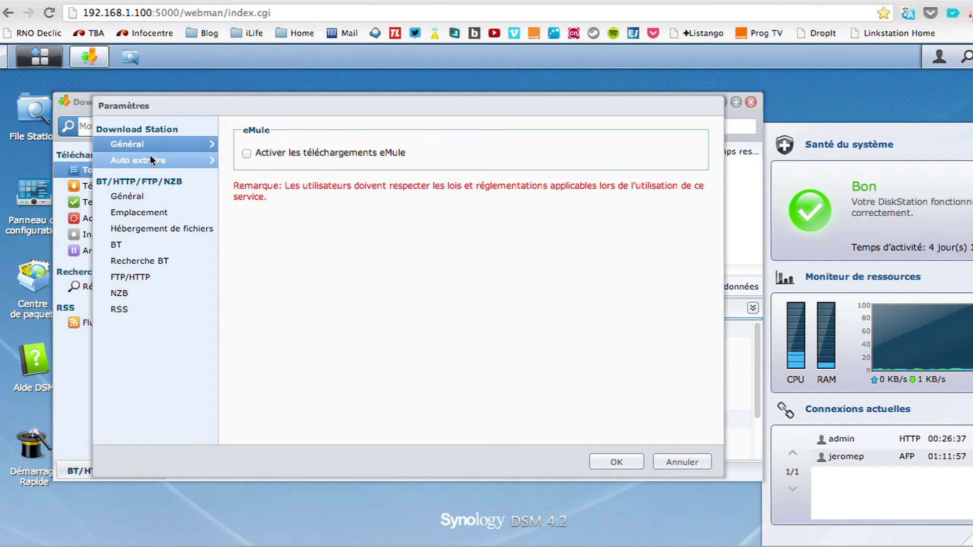
click(151, 157)
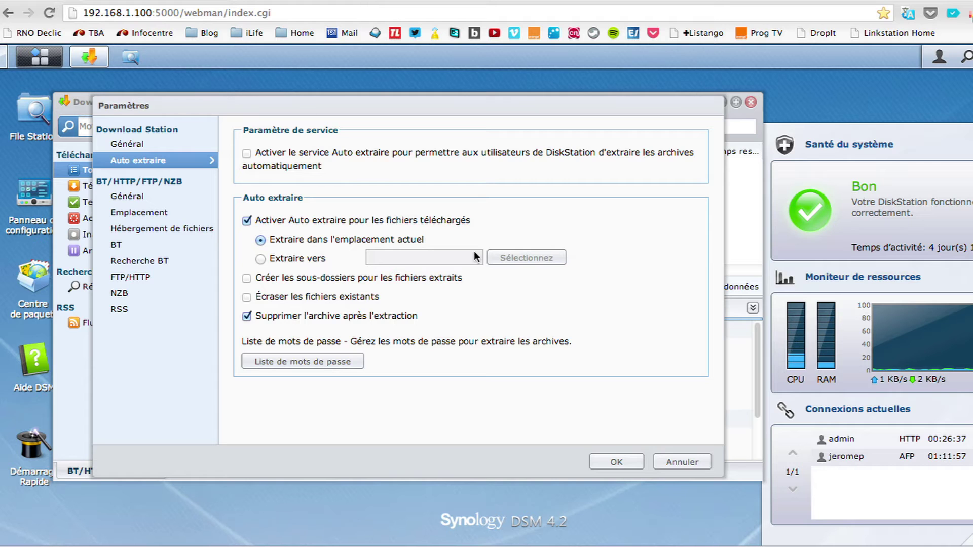
click(620, 460)
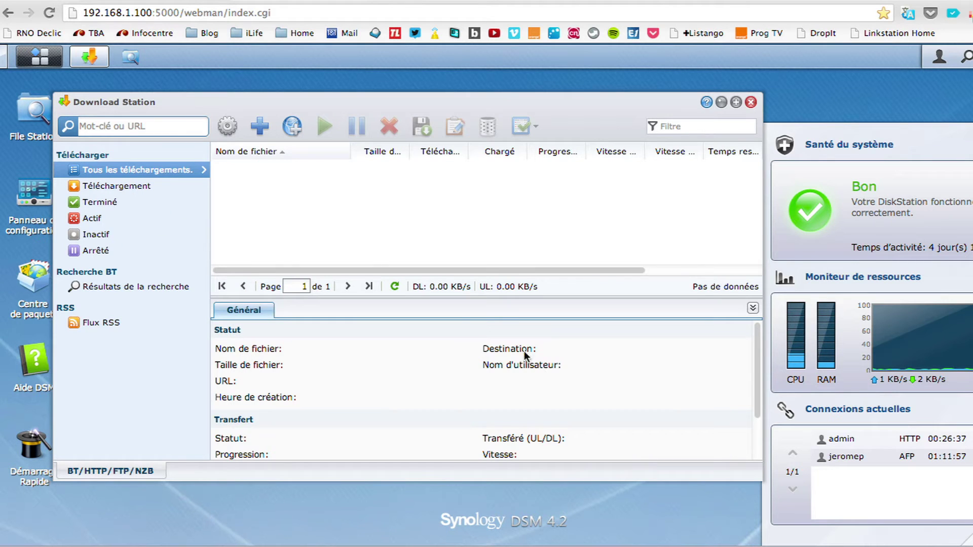
Search for torrents matching "ubuntu" in Download Station.
click(141, 129)
text(ubun)
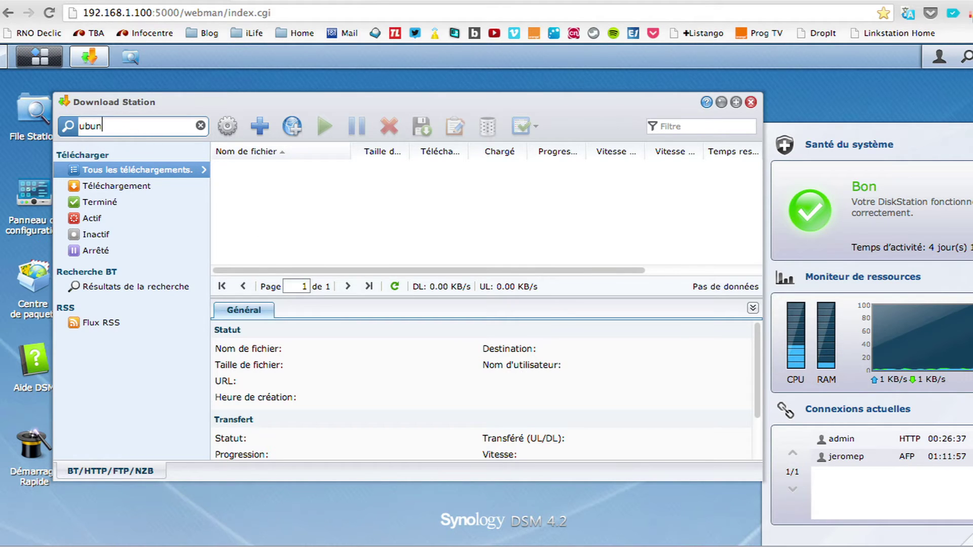
text(tu)
key(Return)
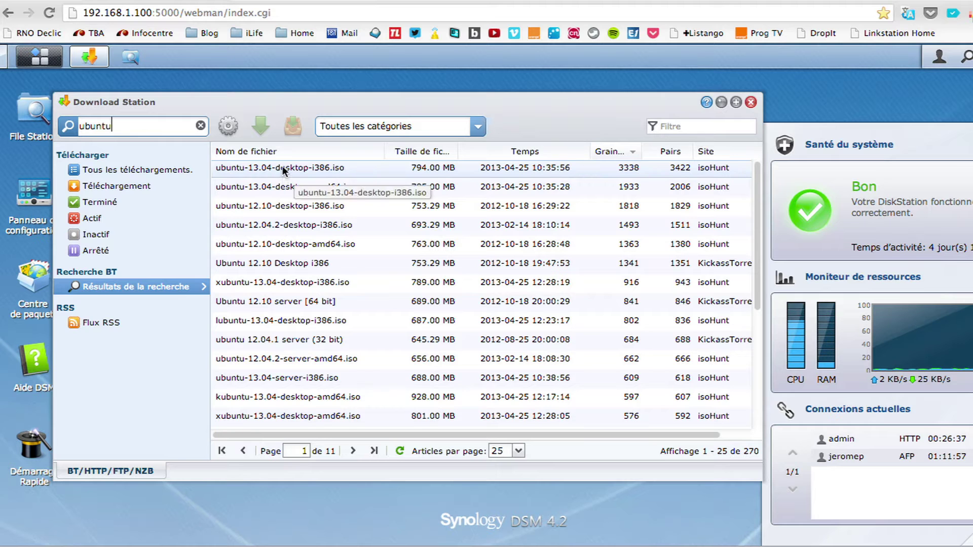
Download ubuntu-13.04-desktop-i386.iso from the search results to the default destination and show all downloads.
click(282, 166)
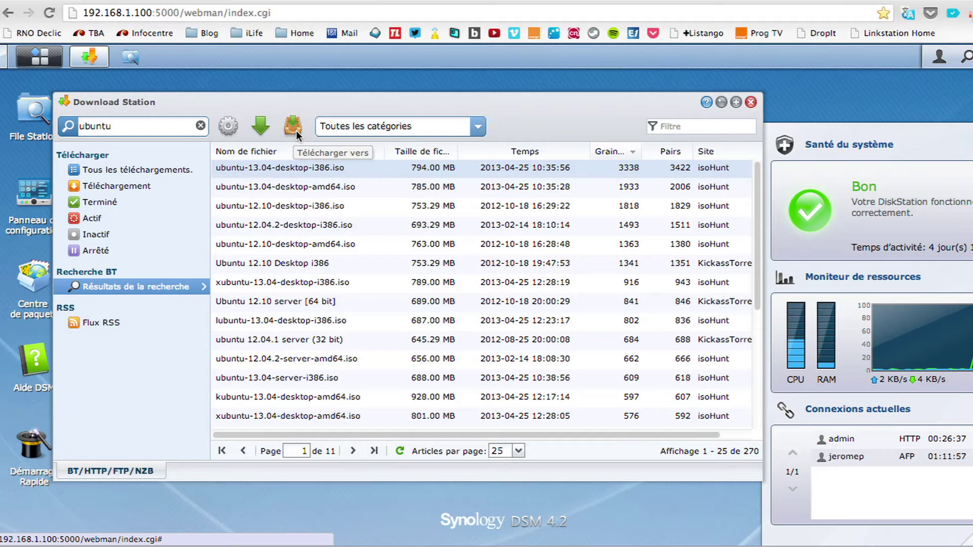
click(259, 128)
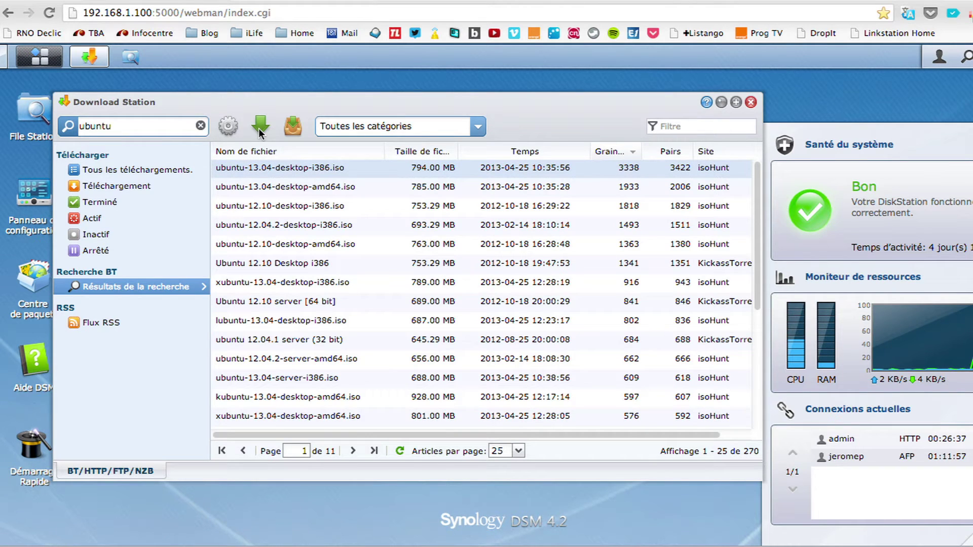
click(148, 169)
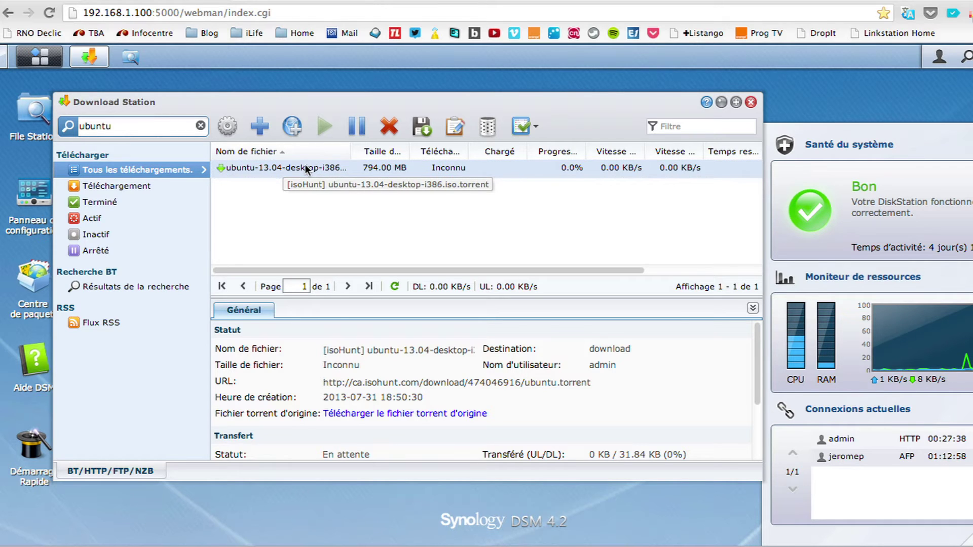
Create a download task from the ubuntu.nzb file in the Bureau folder, with download as destination.
click(260, 127)
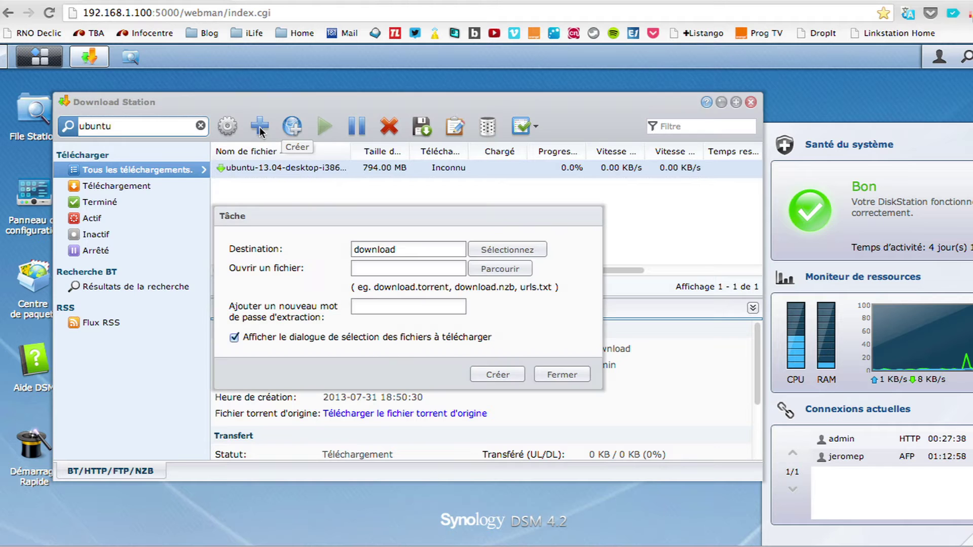
click(480, 274)
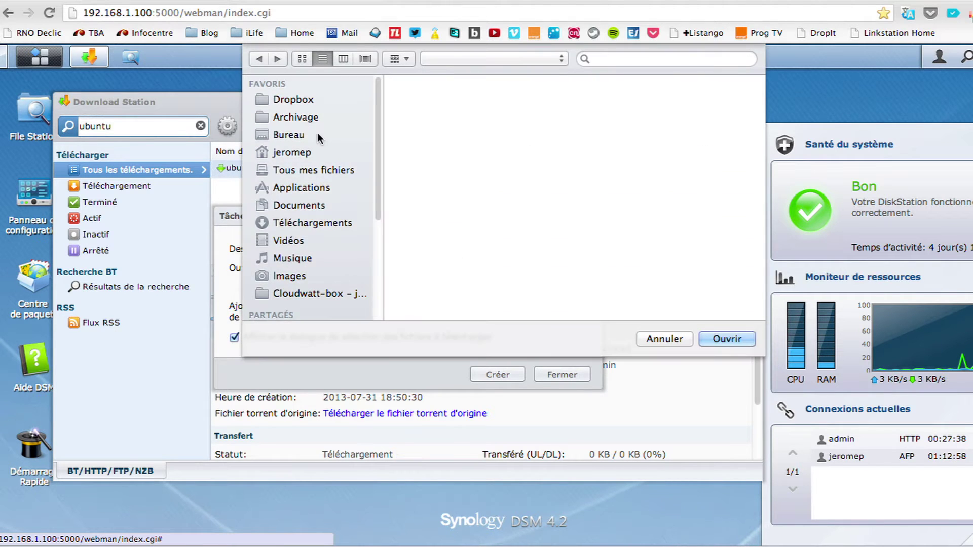
click(299, 135)
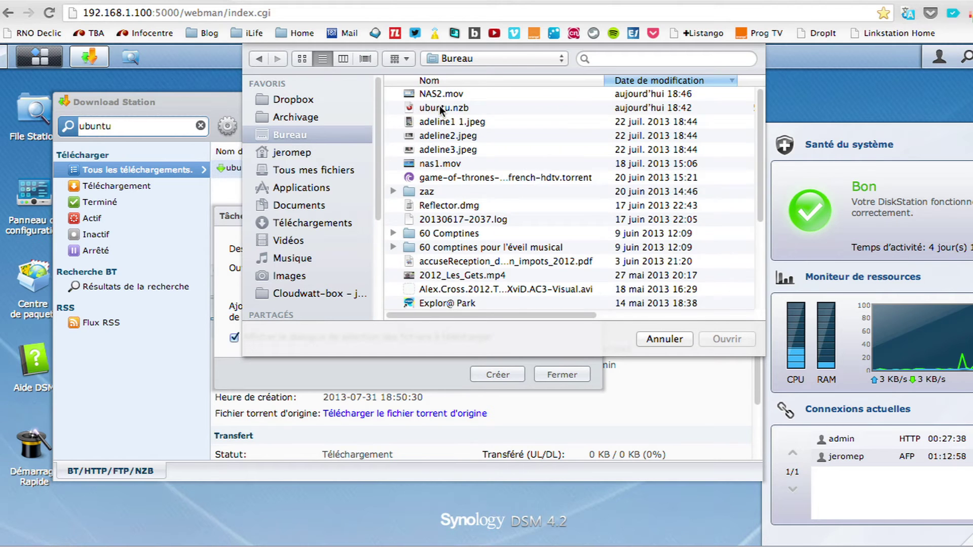
click(459, 107)
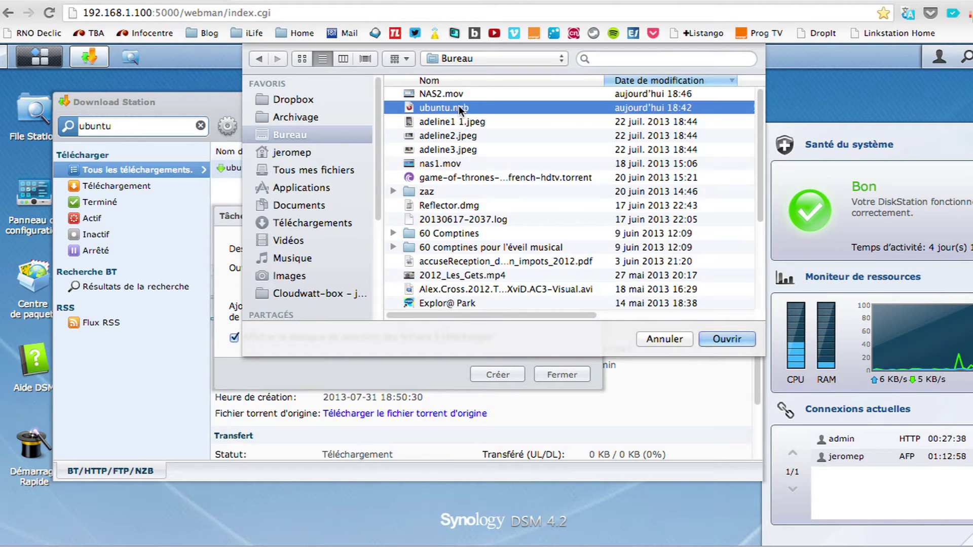
click(713, 339)
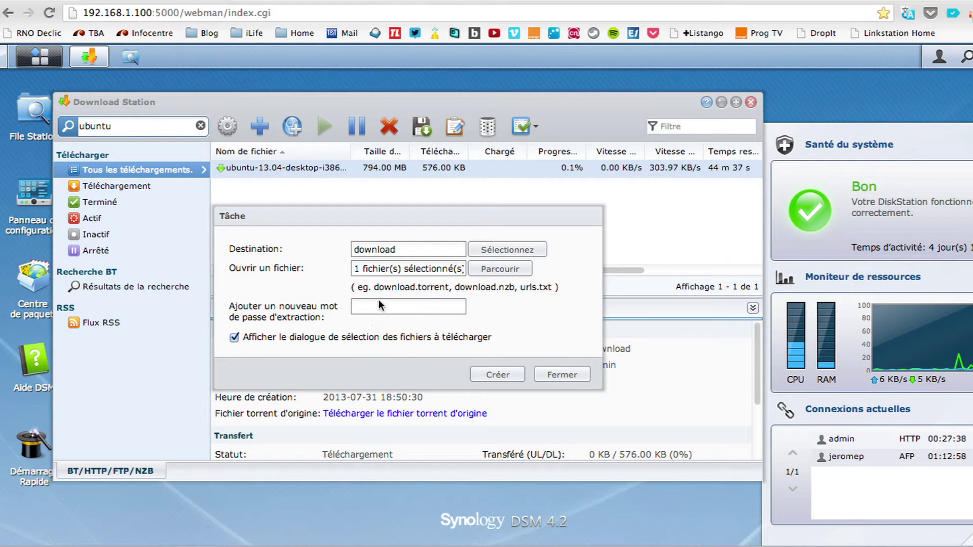
click(487, 373)
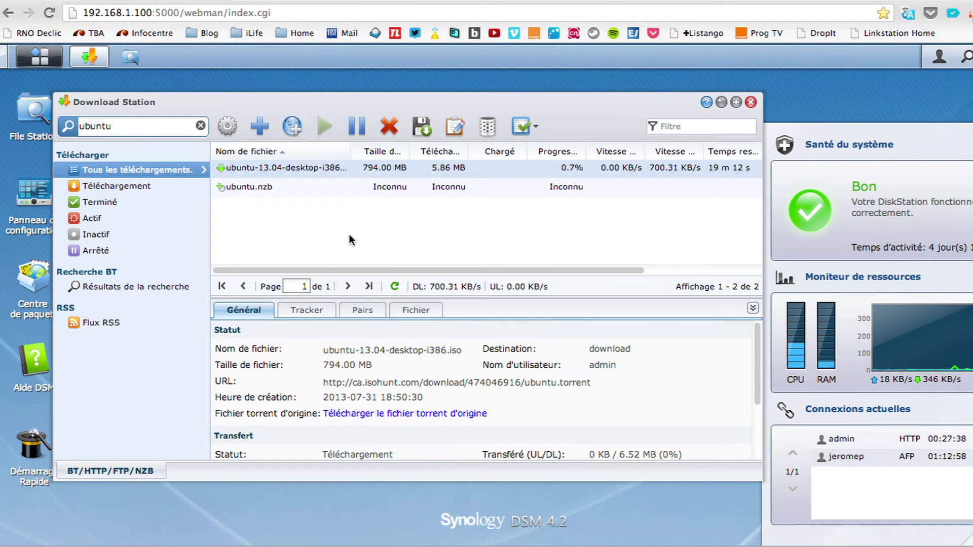
View the details of the ubuntu NZB task and pause the ubuntu-13.04-desktop-i386 download.
click(300, 187)
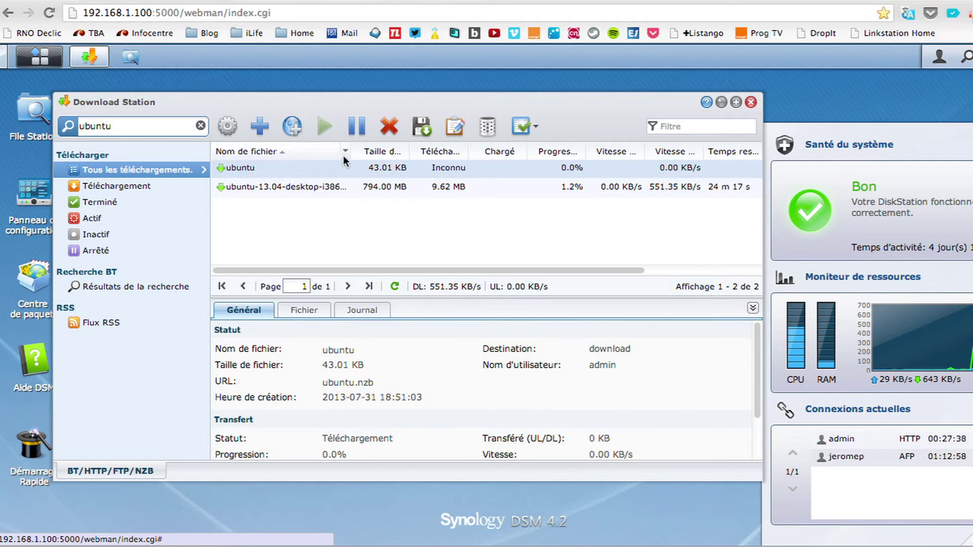
click(337, 182)
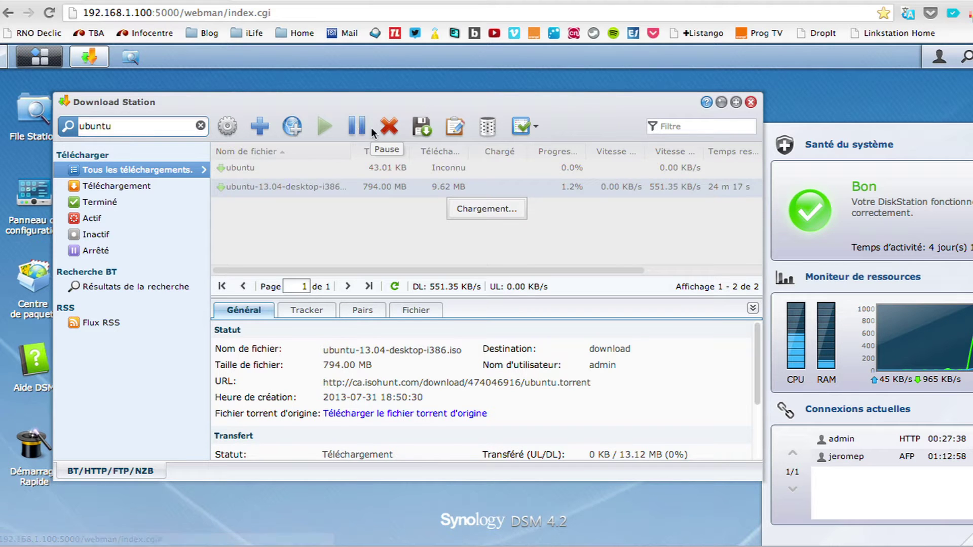
Examine the options for creating a download task from a URL and close the dialog without creating one.
click(293, 129)
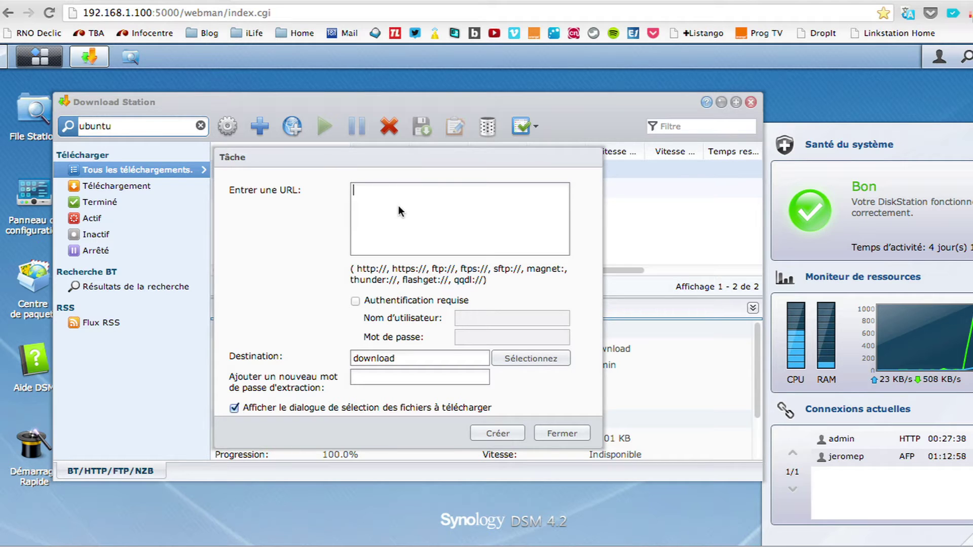
click(576, 432)
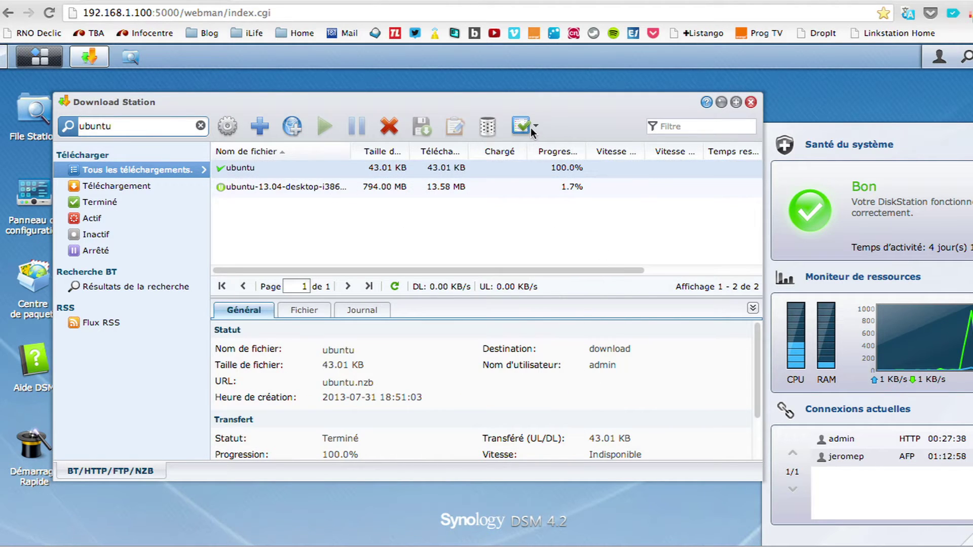
Delete all tasks from the download list and confirm the removal.
click(531, 127)
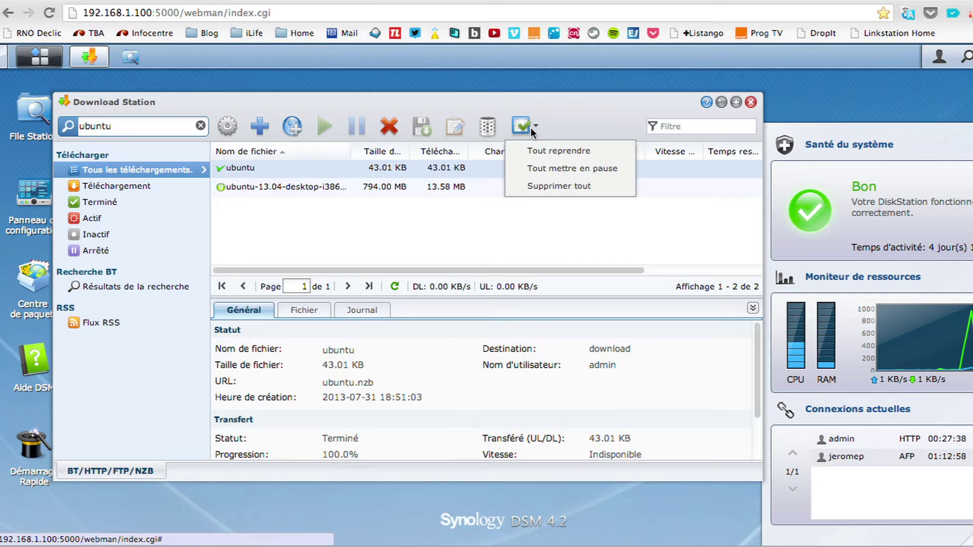
click(548, 185)
click(376, 310)
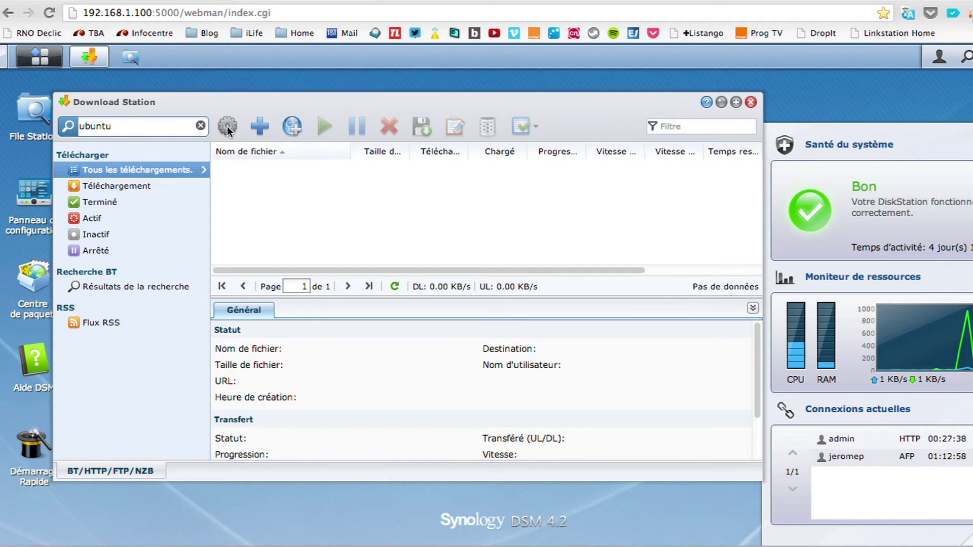
Check the default destination and watched torrent/NZB folder settings and the general download scheduling options, leaving the settings without saving.
click(227, 126)
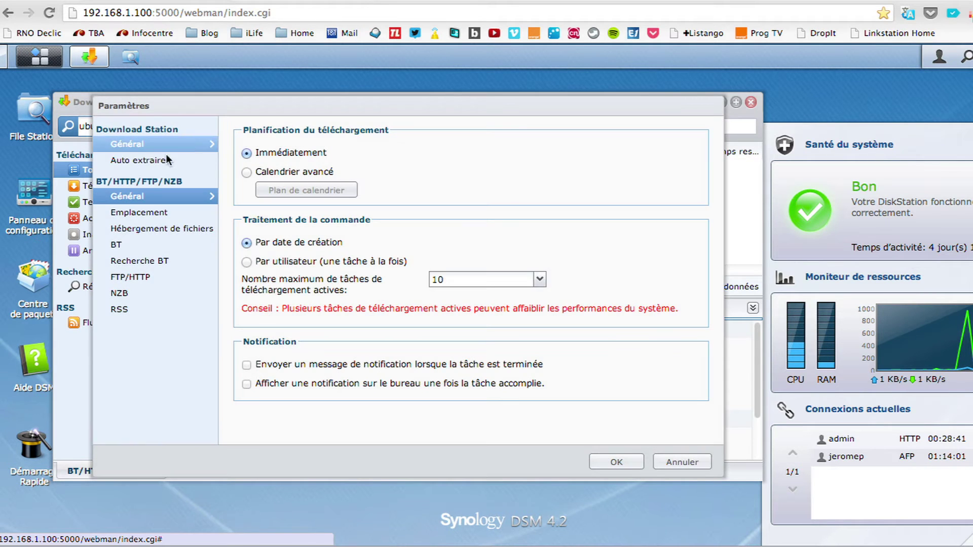
click(160, 212)
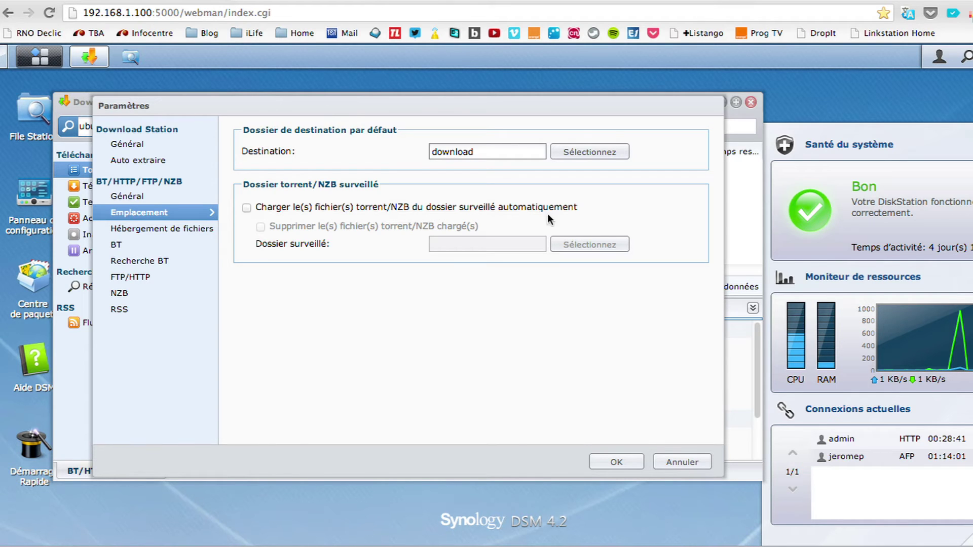
click(671, 455)
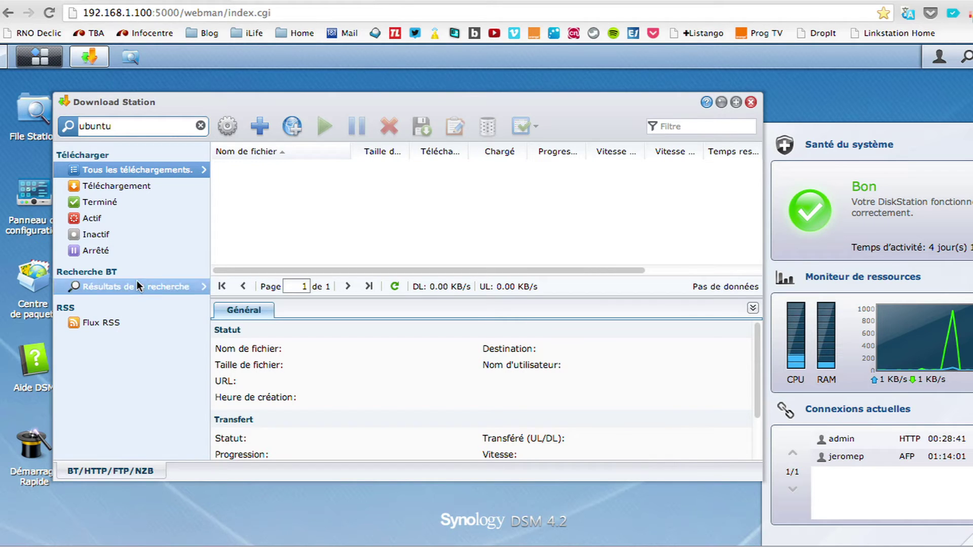
click(228, 125)
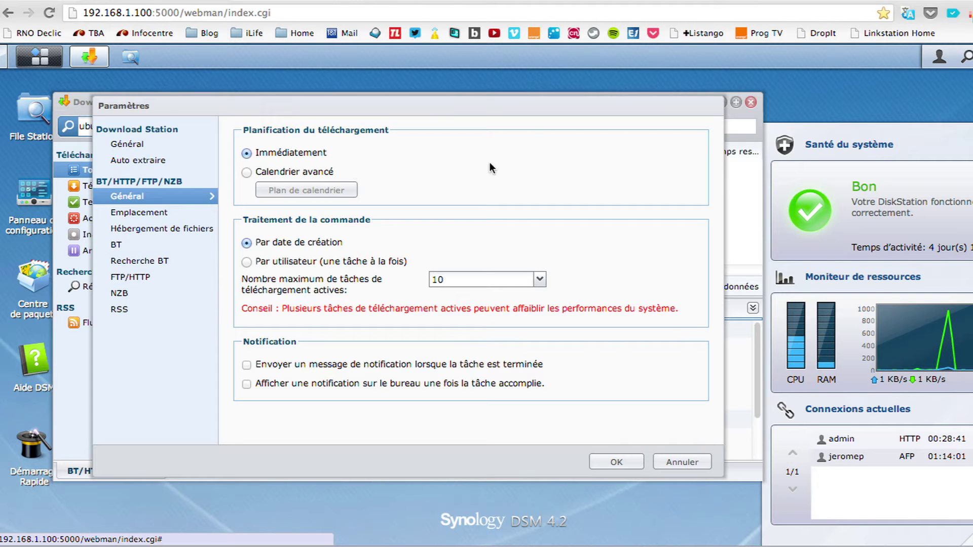
click(666, 460)
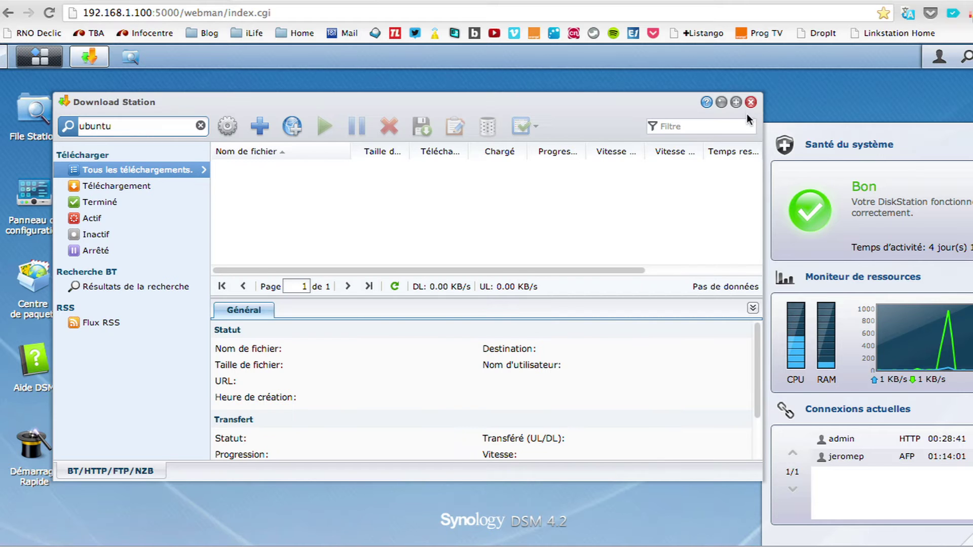
Close Download Station, open Audio Station and reposition its window so that it is fully in view.
click(750, 101)
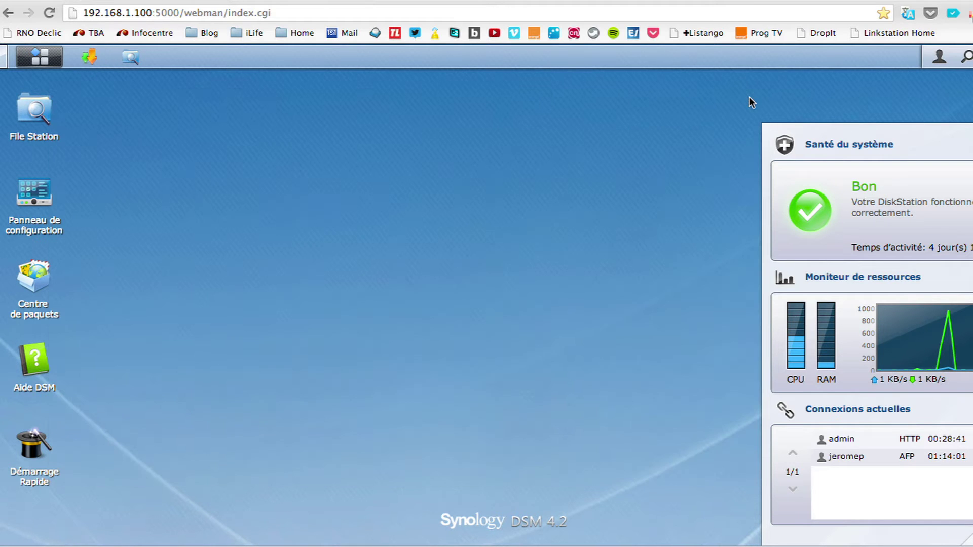
click(48, 58)
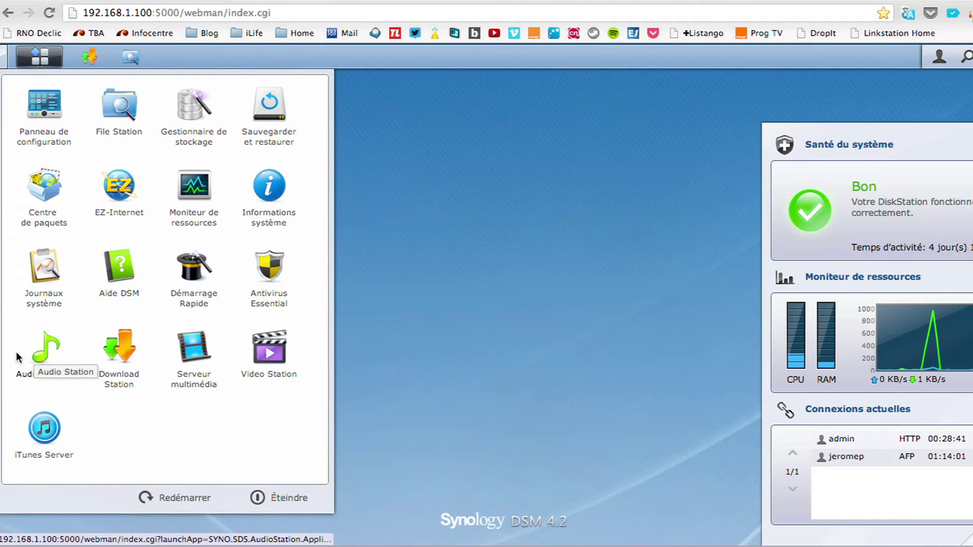
click(40, 349)
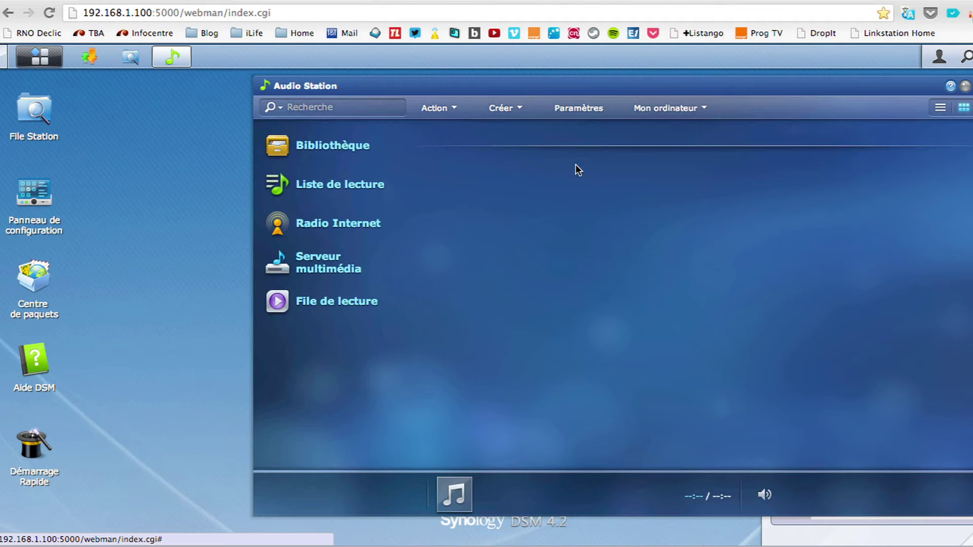
drag(680, 90, 444, 93)
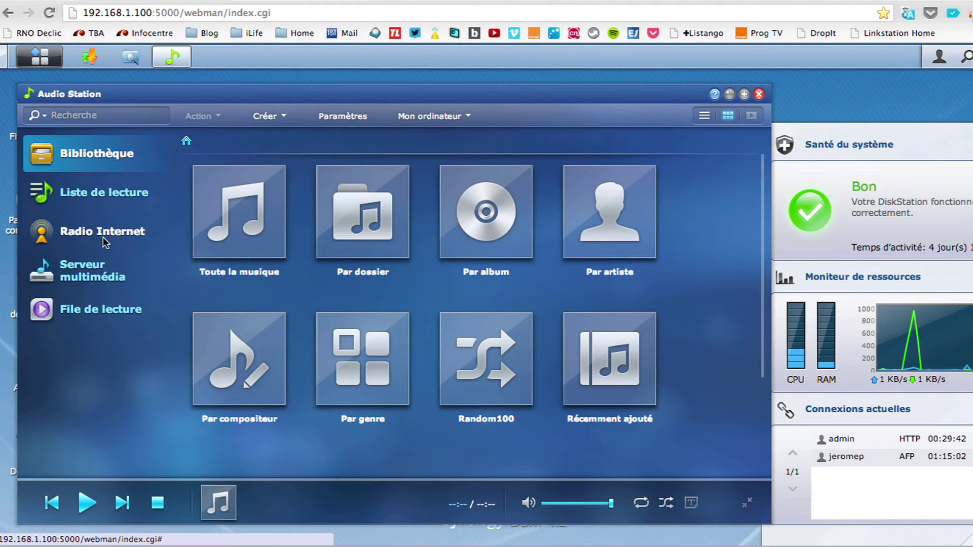
Browse the library by artist to Aaron's album Artificial Animals Riding On Neverland, play U-Turn (Lili) and pause it.
click(592, 226)
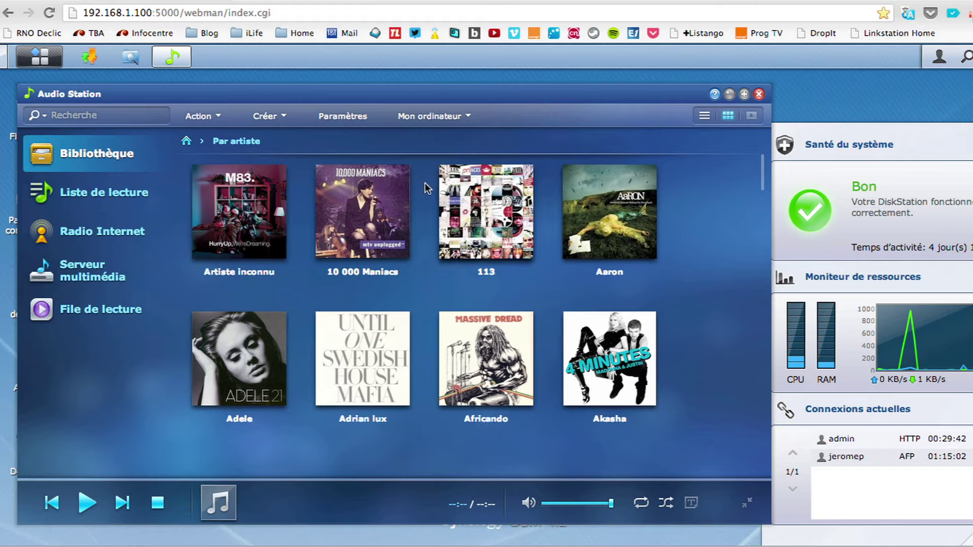
double_click(599, 205)
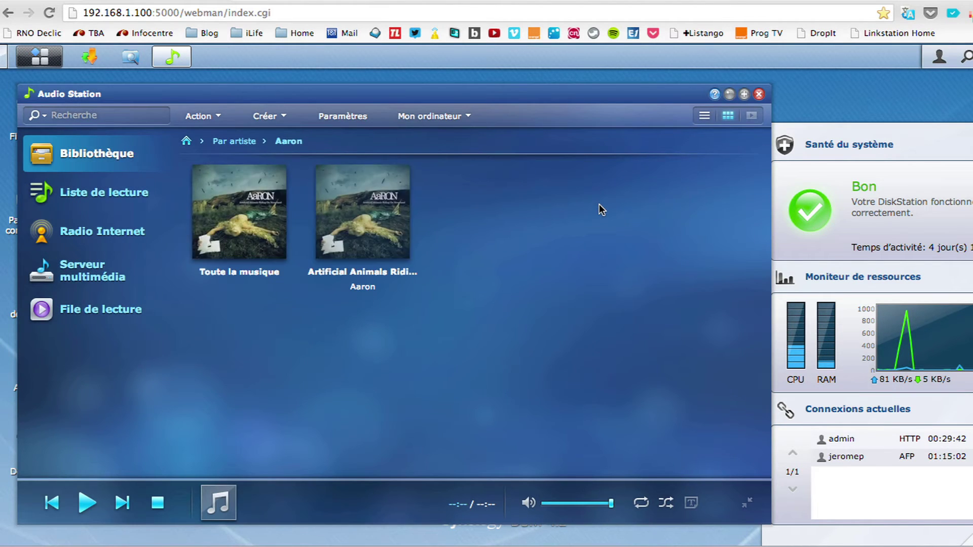
double_click(339, 215)
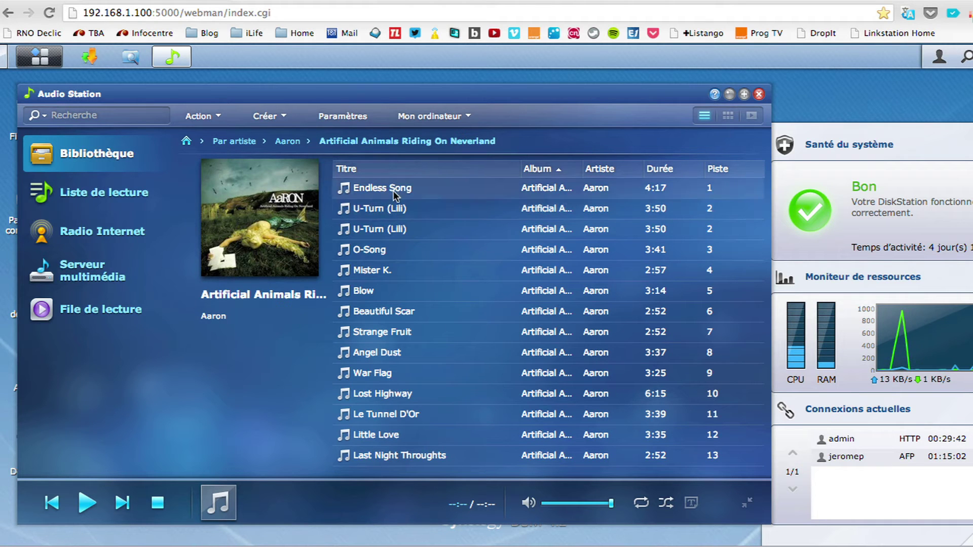
double_click(370, 211)
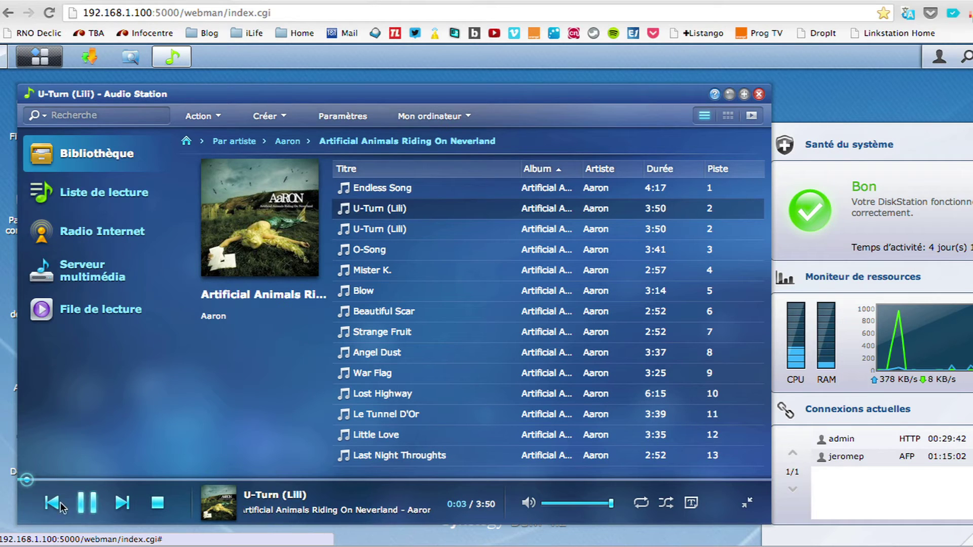
click(88, 503)
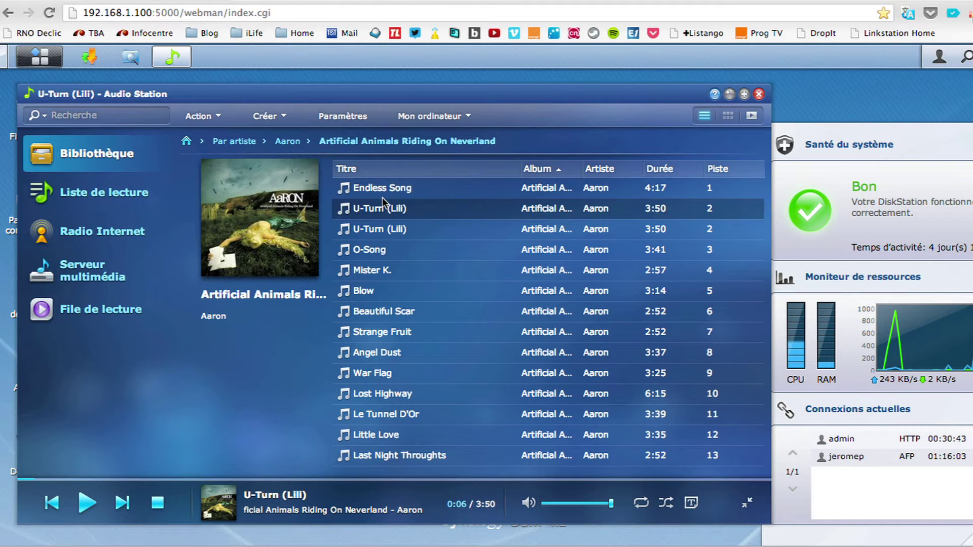
Check the available playback output devices and the user privileges in the settings, leaving the settings without saving.
click(409, 116)
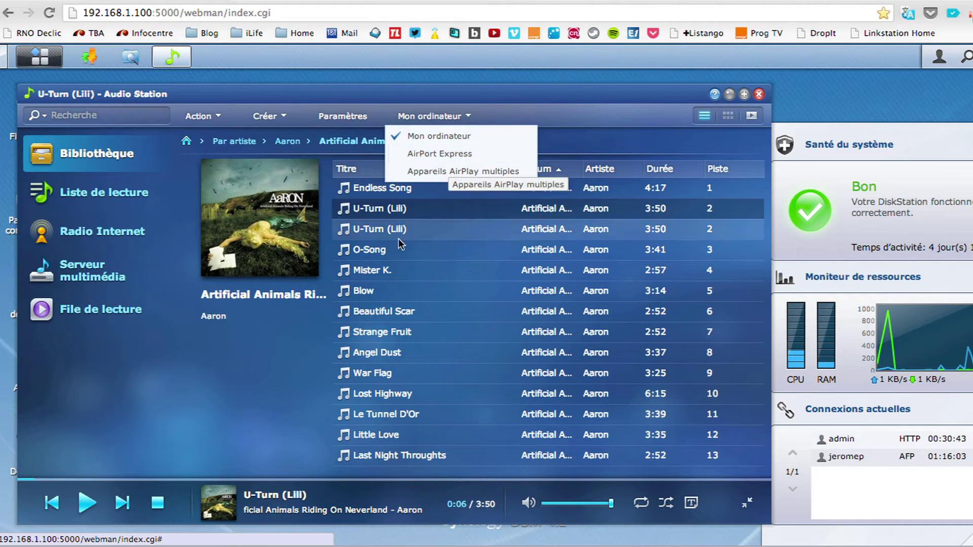
click(350, 94)
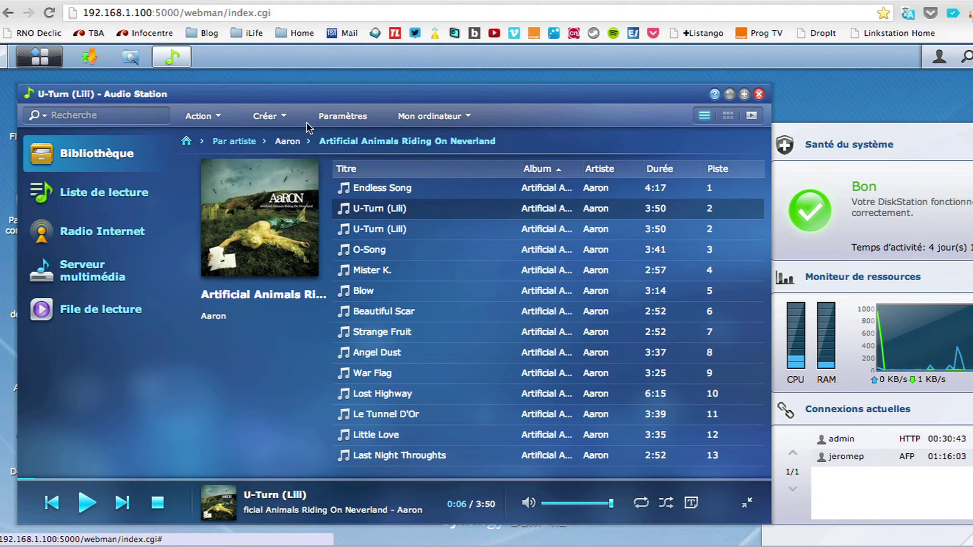
click(341, 114)
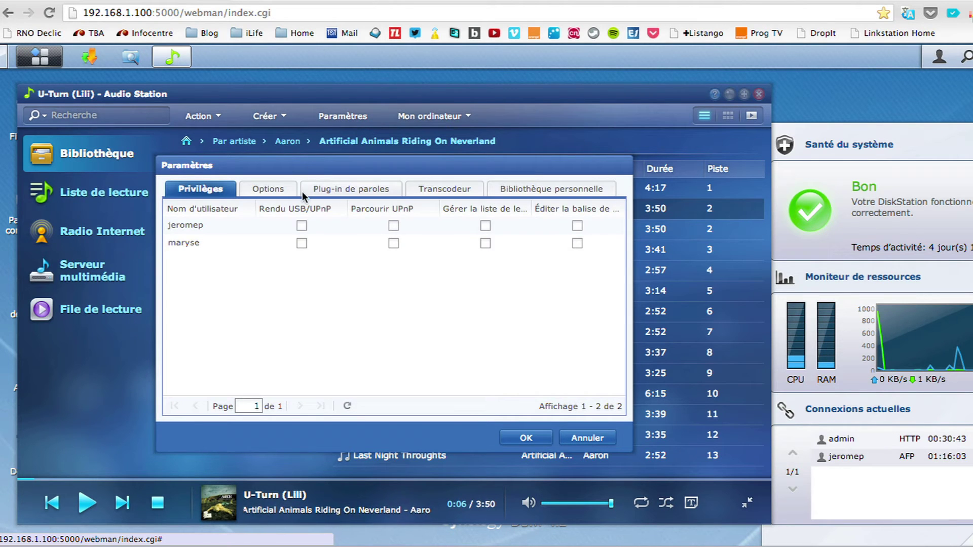
click(601, 440)
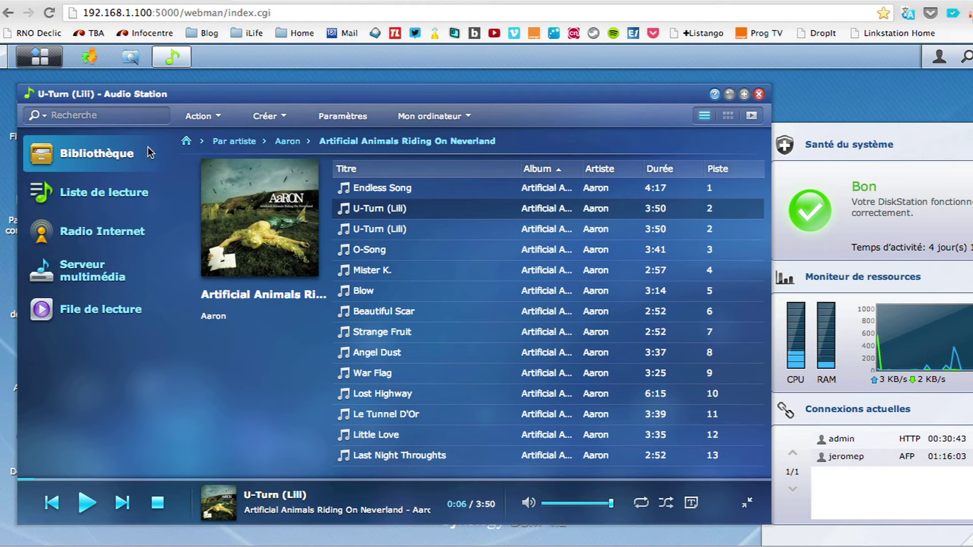
View the playlists and browse the LinkStation media server's music down to its album list.
click(121, 194)
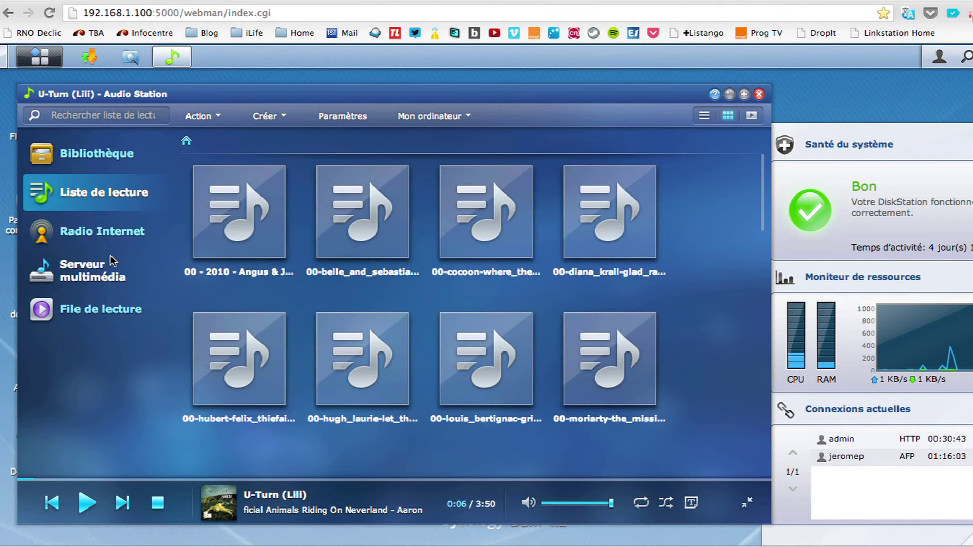
click(80, 271)
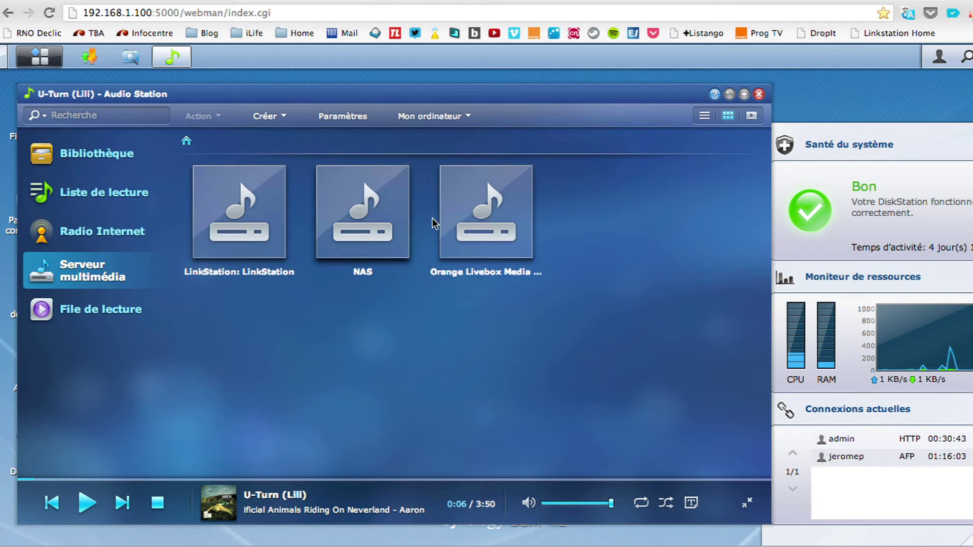
click(246, 212)
double_click(247, 212)
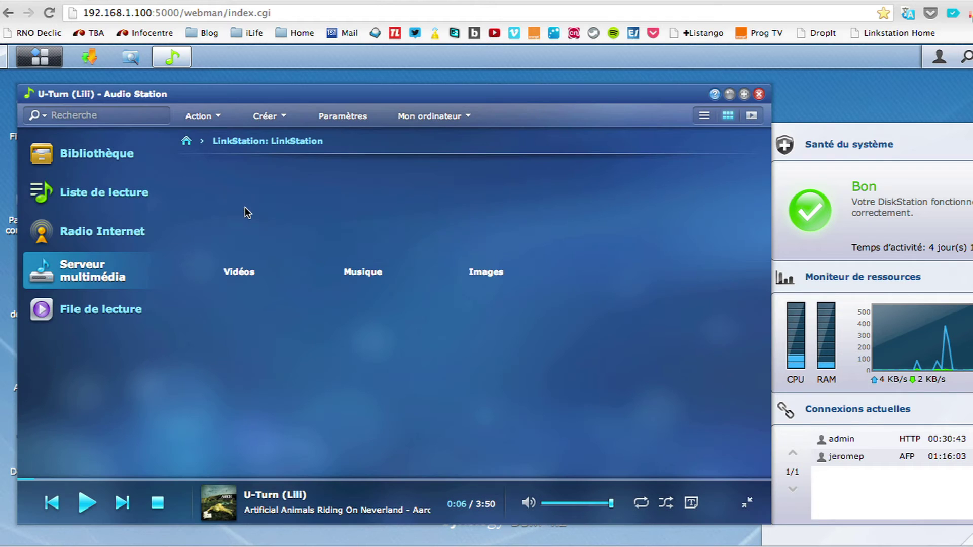
double_click(372, 211)
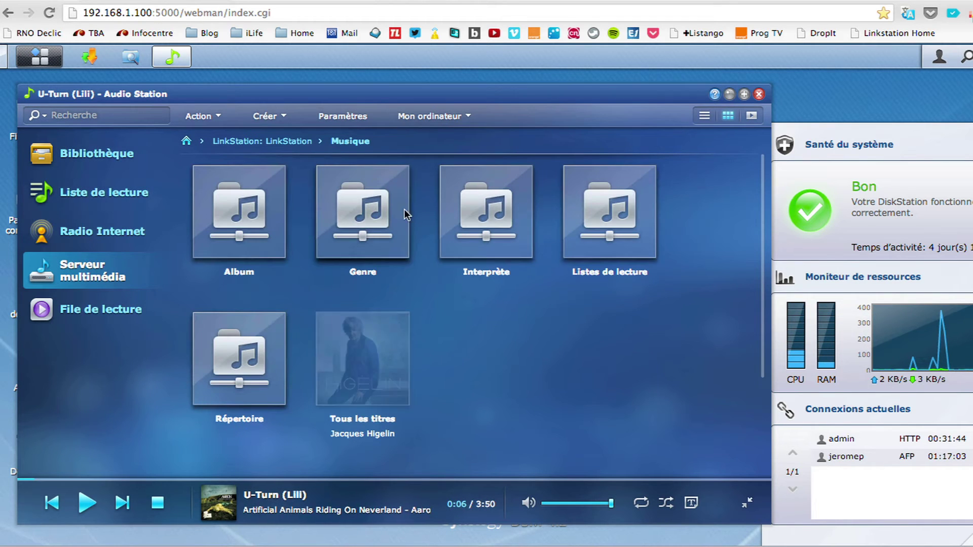
double_click(250, 228)
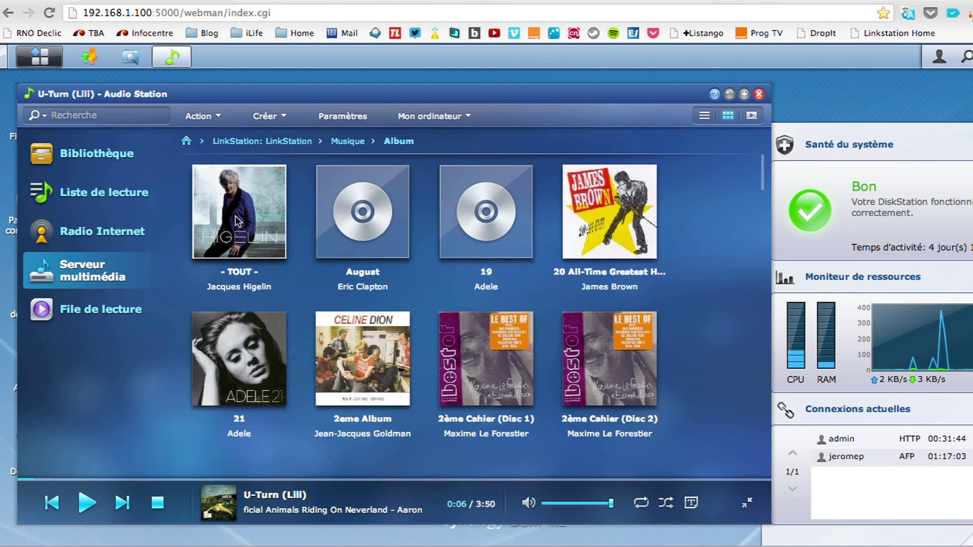
Open the - TOUT - entry, play Eric Clapton's Walk Away from the media server and pause it.
double_click(238, 218)
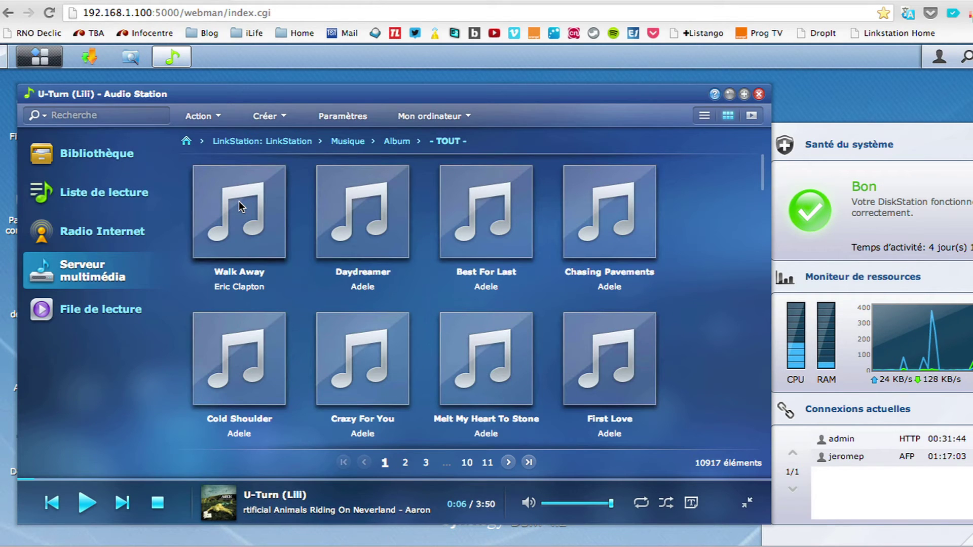
double_click(239, 200)
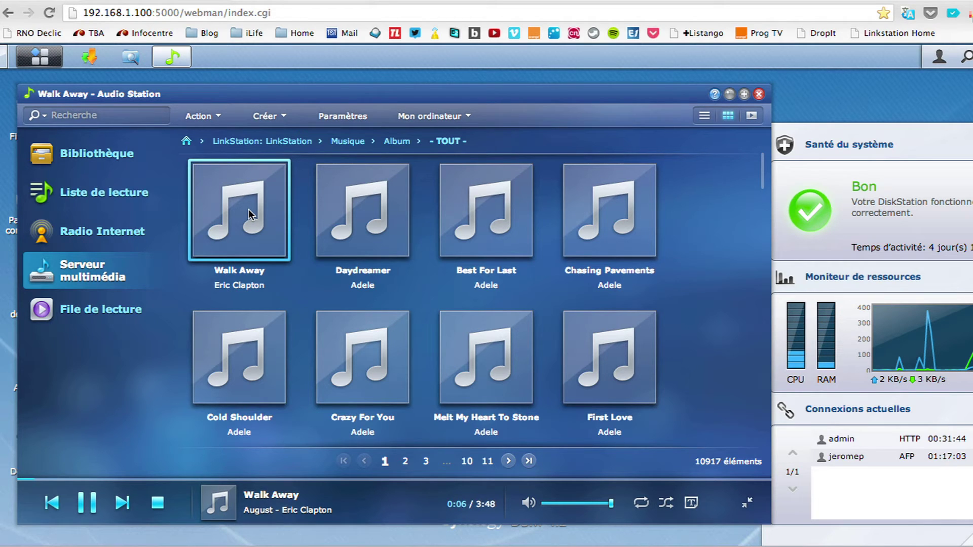
click(93, 496)
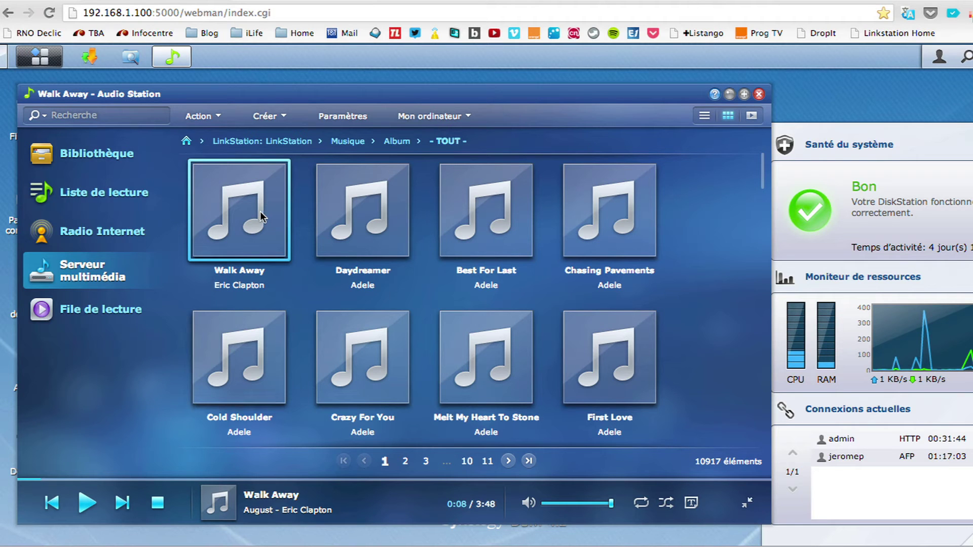
Look through the playback queue, and browse the library's list of artists.
click(97, 308)
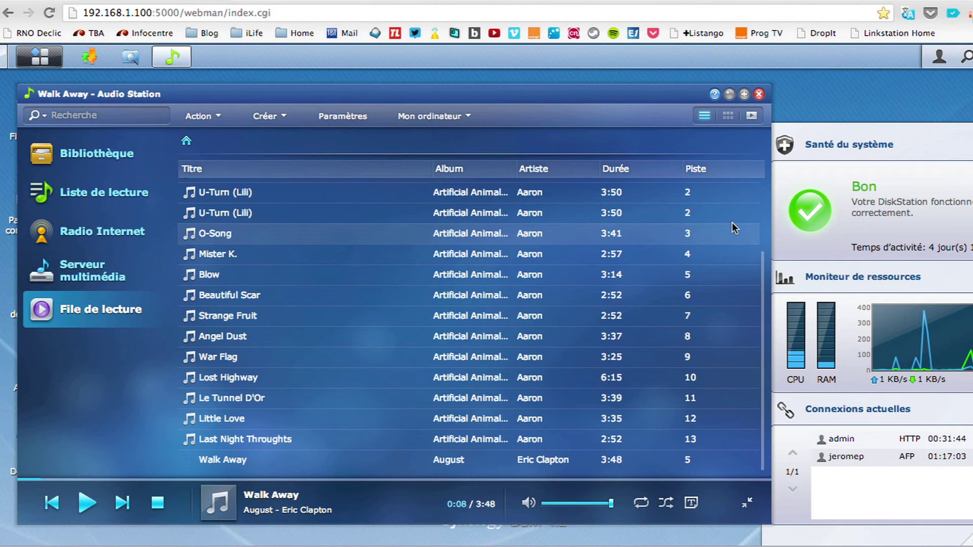
drag(761, 282, 762, 179)
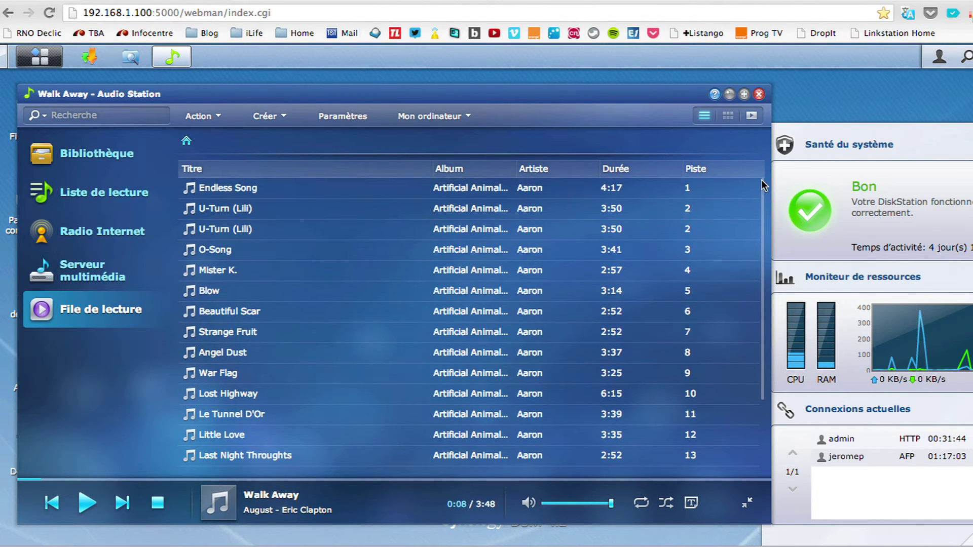
click(94, 155)
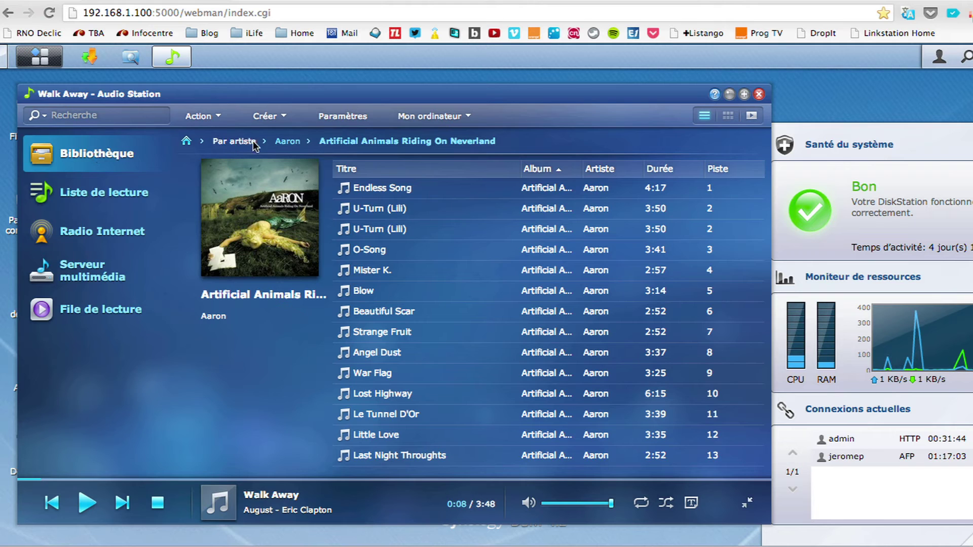
click(278, 143)
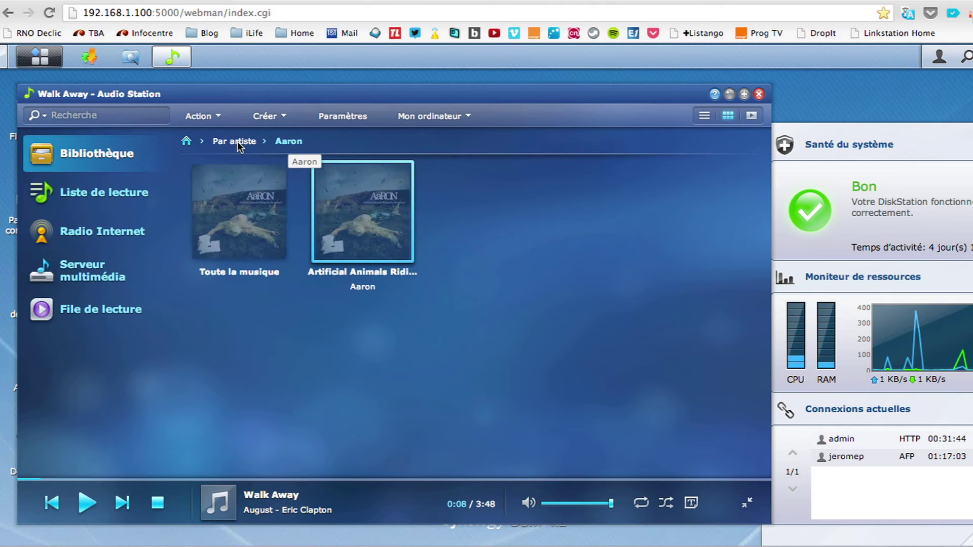
click(226, 143)
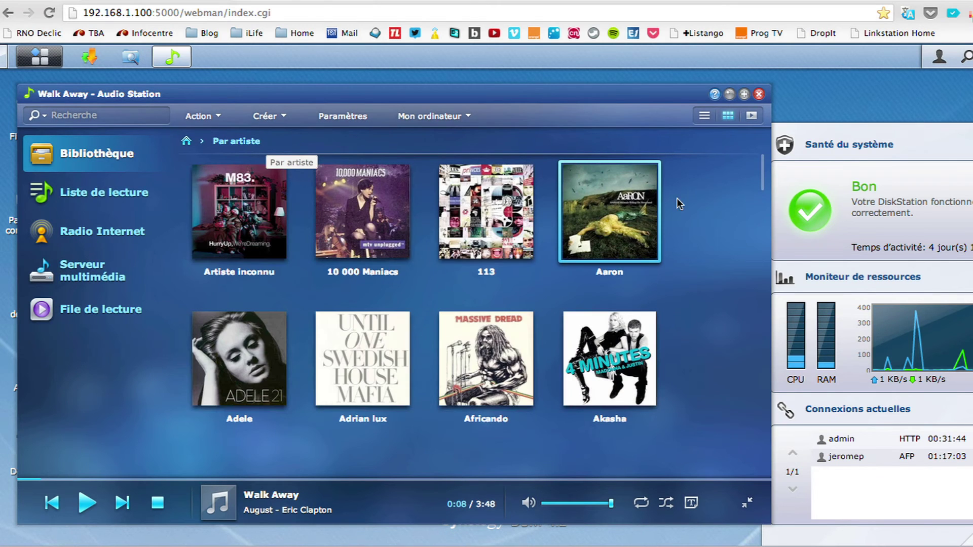
drag(762, 178, 759, 231)
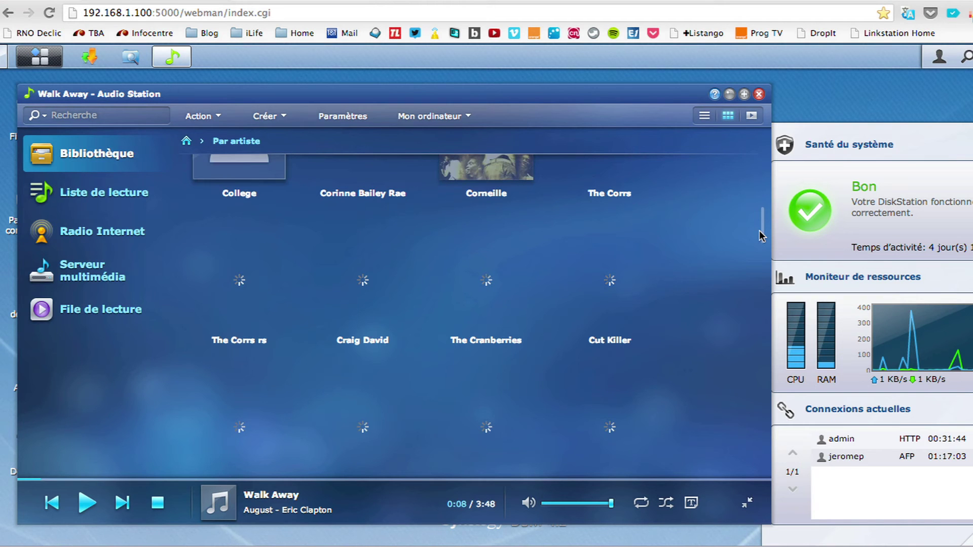
scroll(656, 279, up, 3)
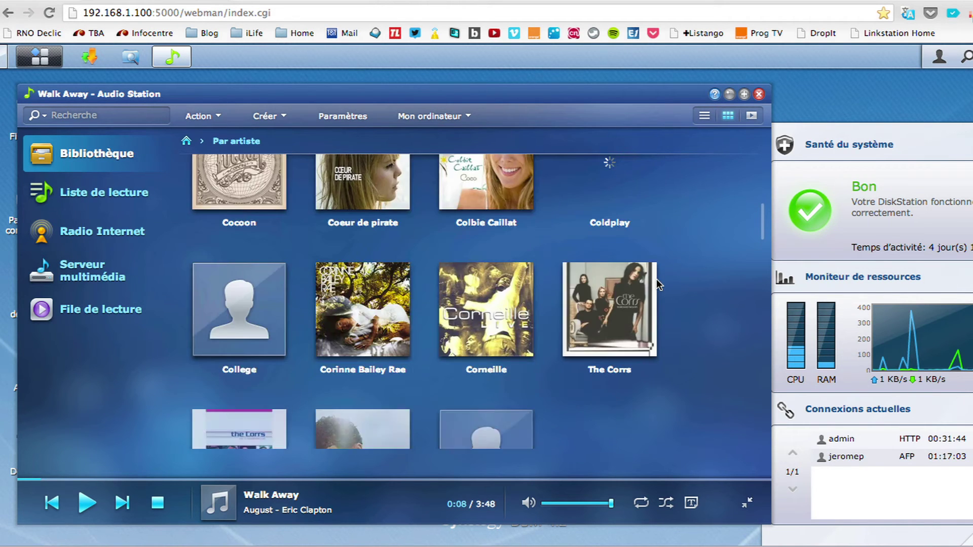
scroll(616, 295, down, 10)
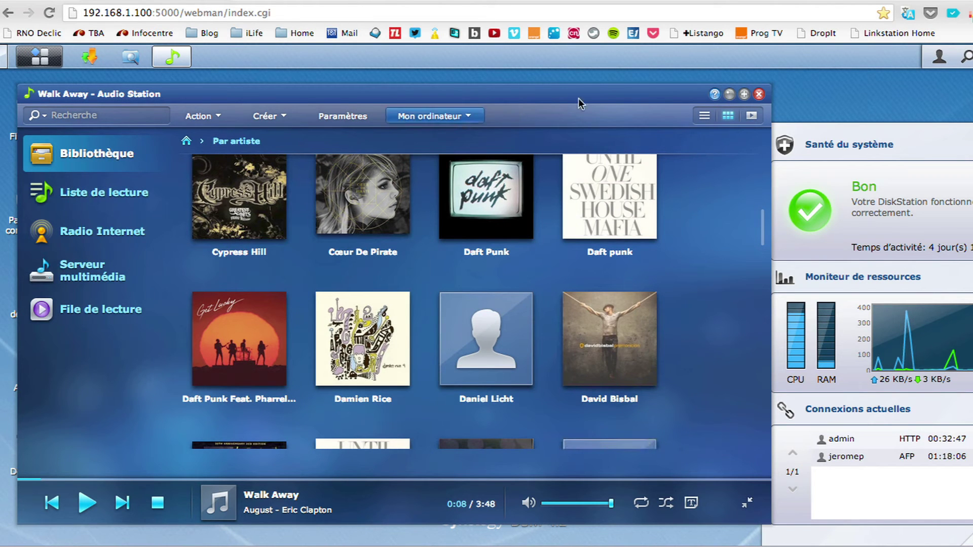
Close Audio Station, open Video Station and look over the recently added films.
click(760, 95)
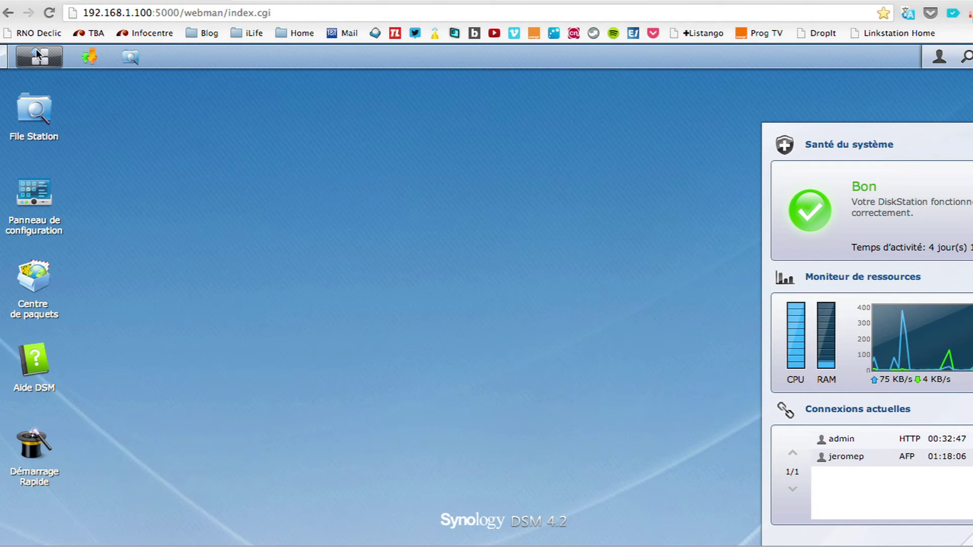
click(36, 49)
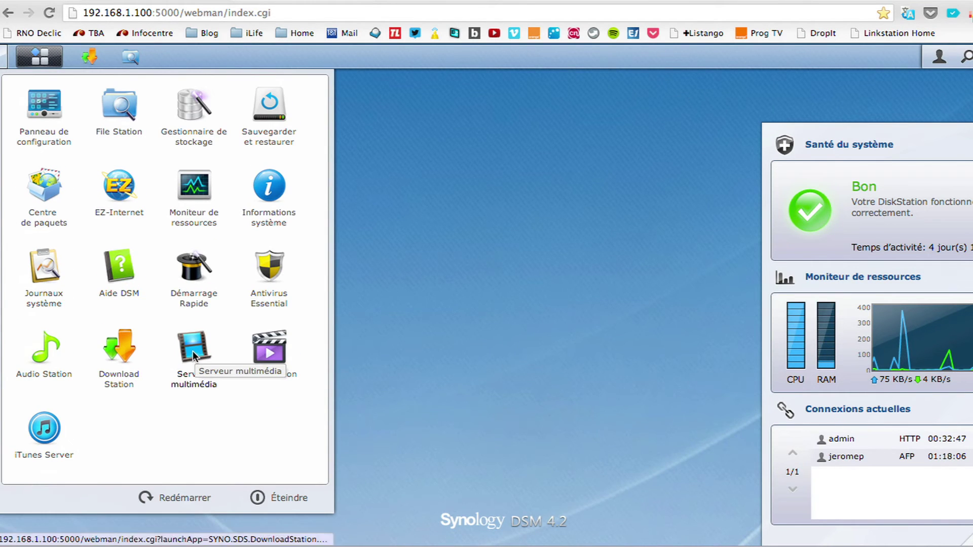
click(259, 354)
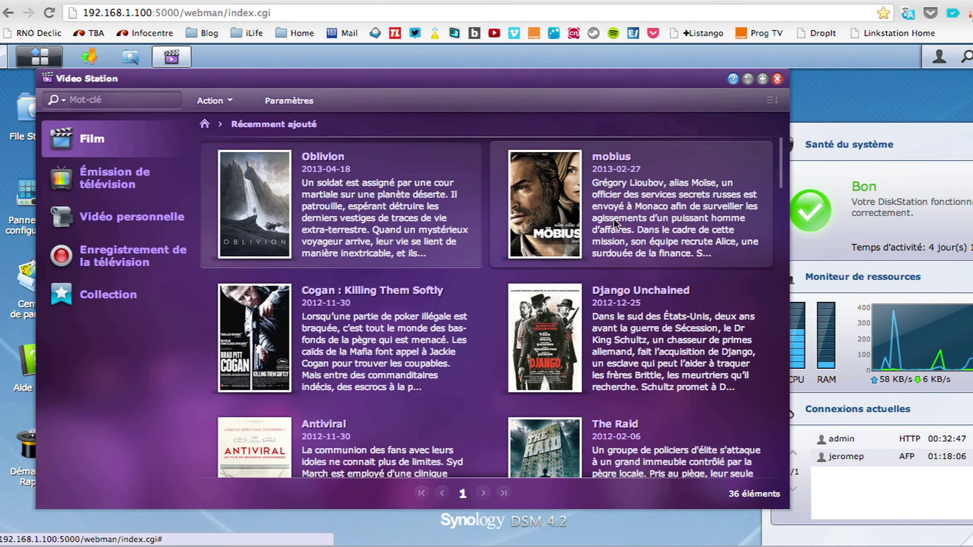
drag(781, 169, 749, 162)
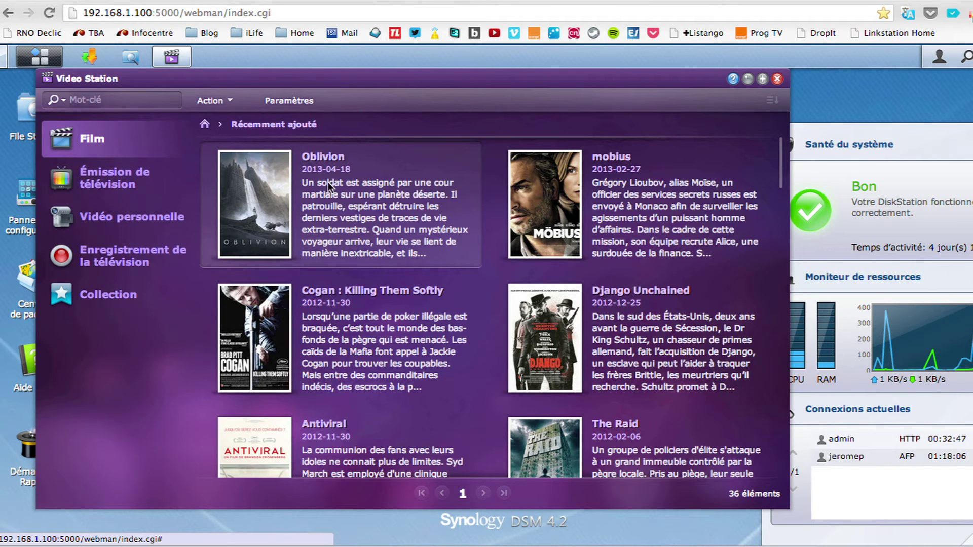
View the details of the film Oblivion and the list of video collections.
click(266, 184)
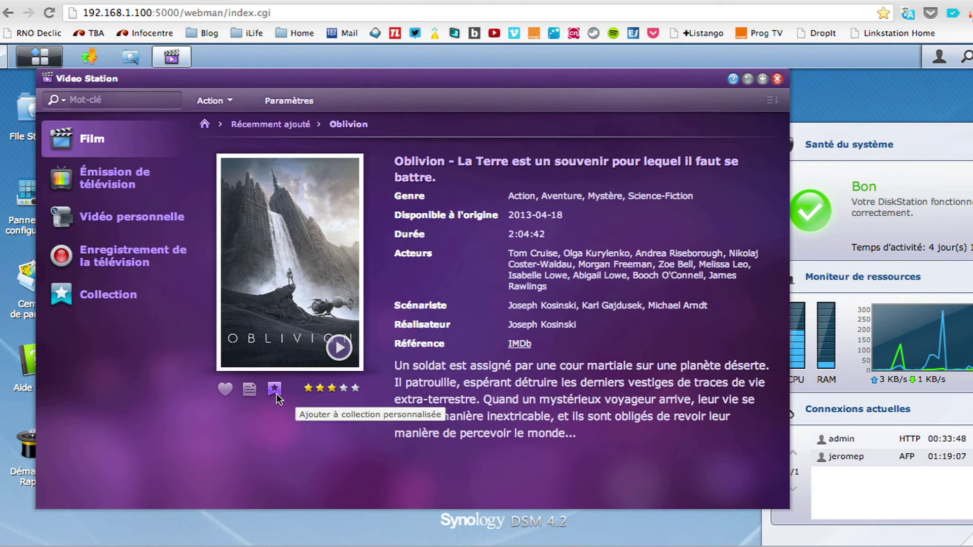
click(128, 296)
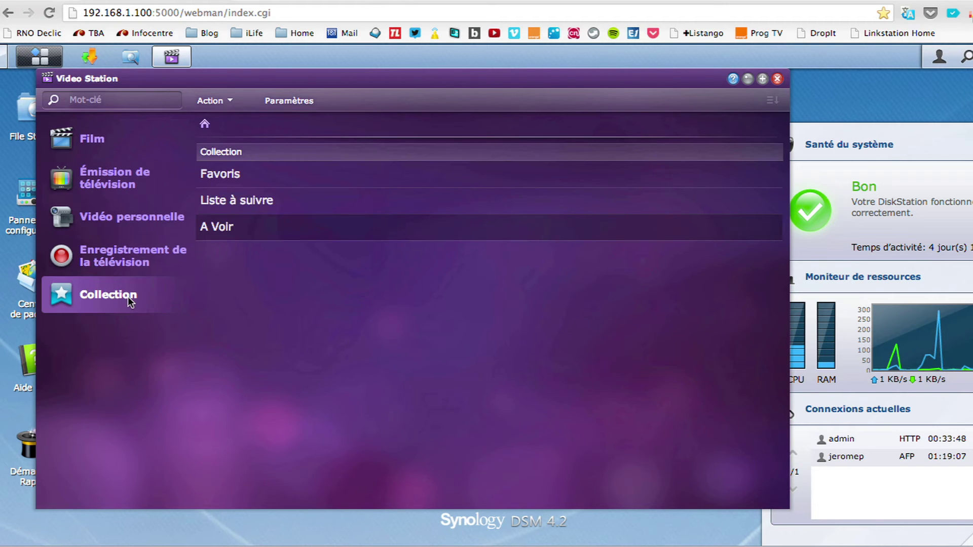
Look through the films in the A Voir collection and check the television shows section.
click(219, 228)
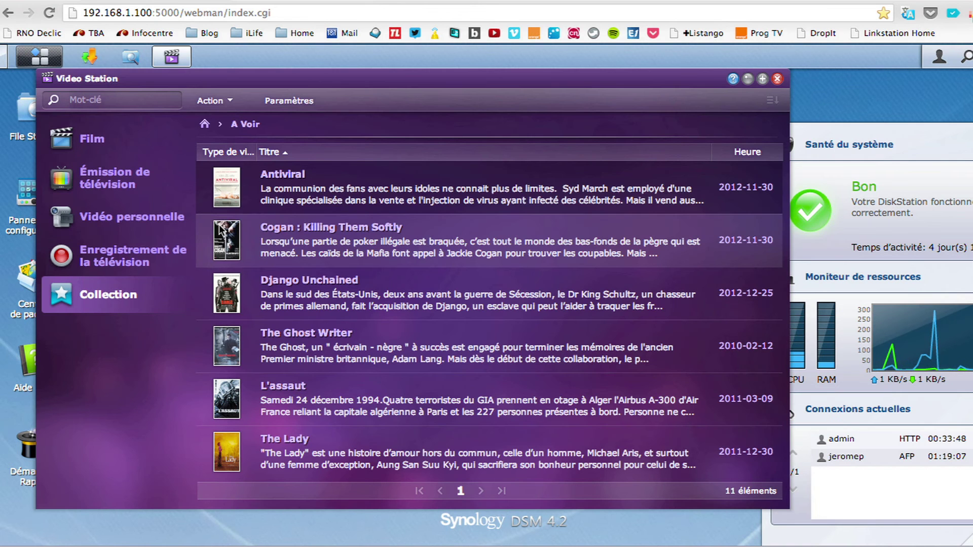
scroll(254, 203, down, 5)
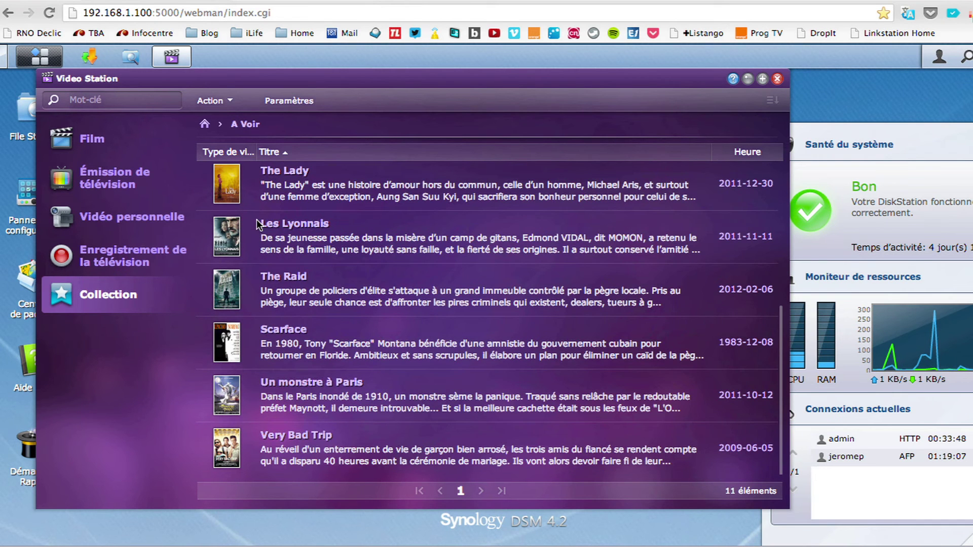
scroll(259, 349, up, 1)
scroll(258, 350, up, 4)
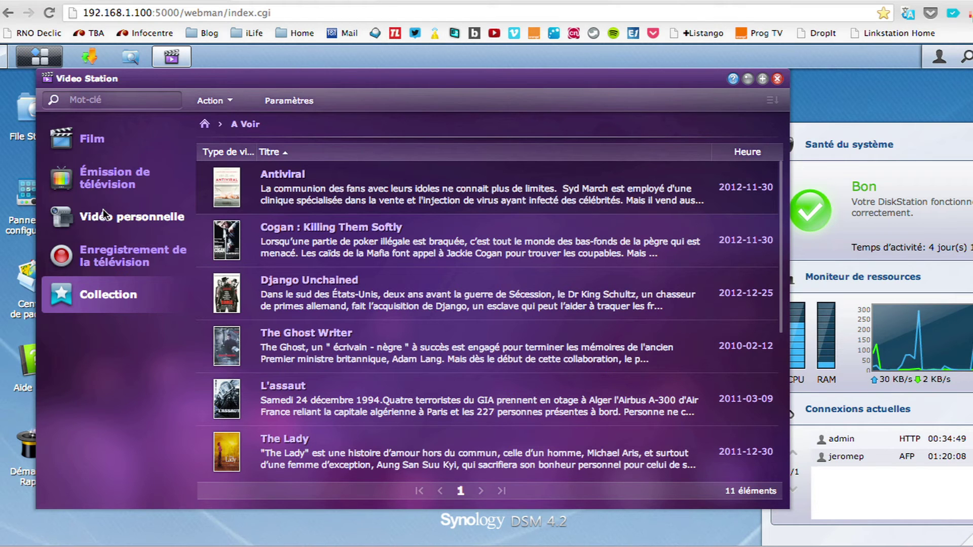
click(86, 168)
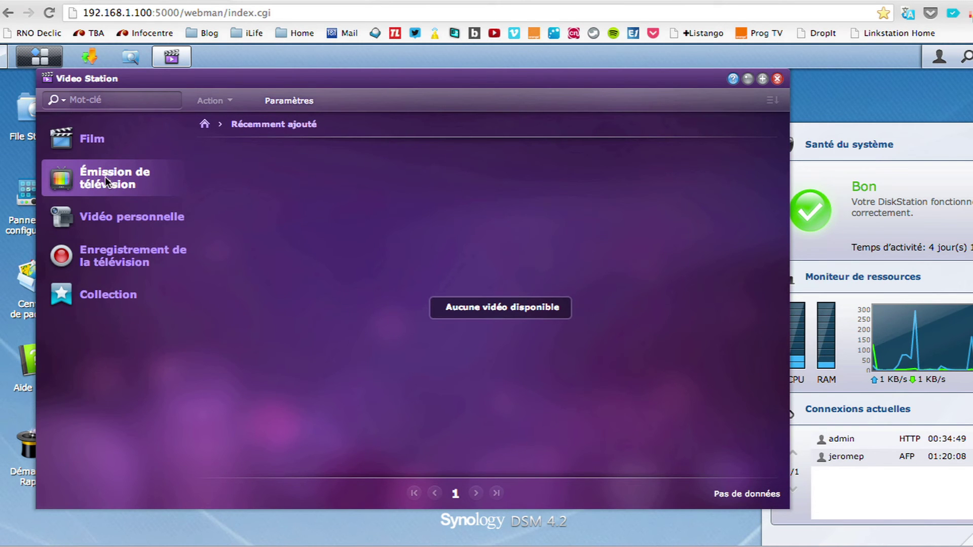
Schedule a recording of Le 1945 on M6, 19:45 ~ 20:05, from the Pinnacle 72e programme guide and close the guide.
click(96, 251)
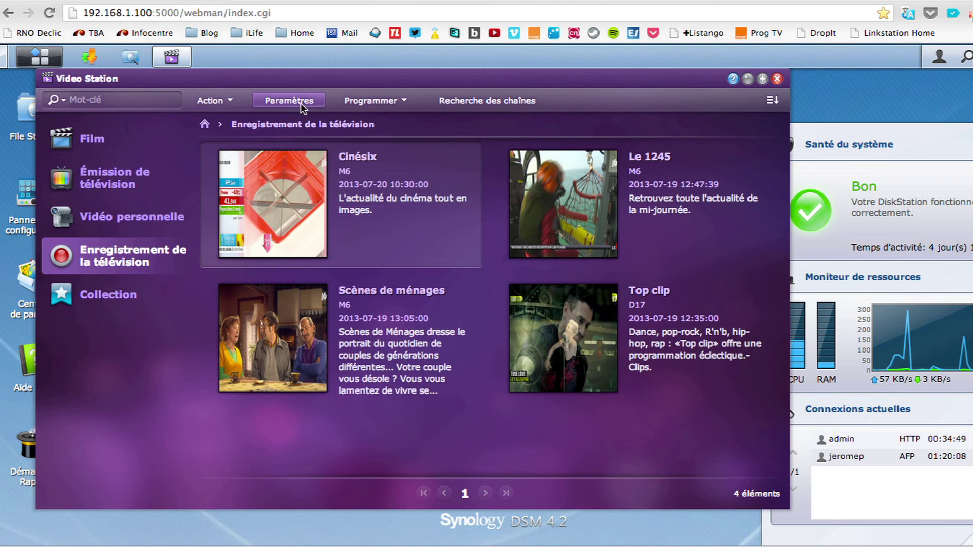
click(390, 101)
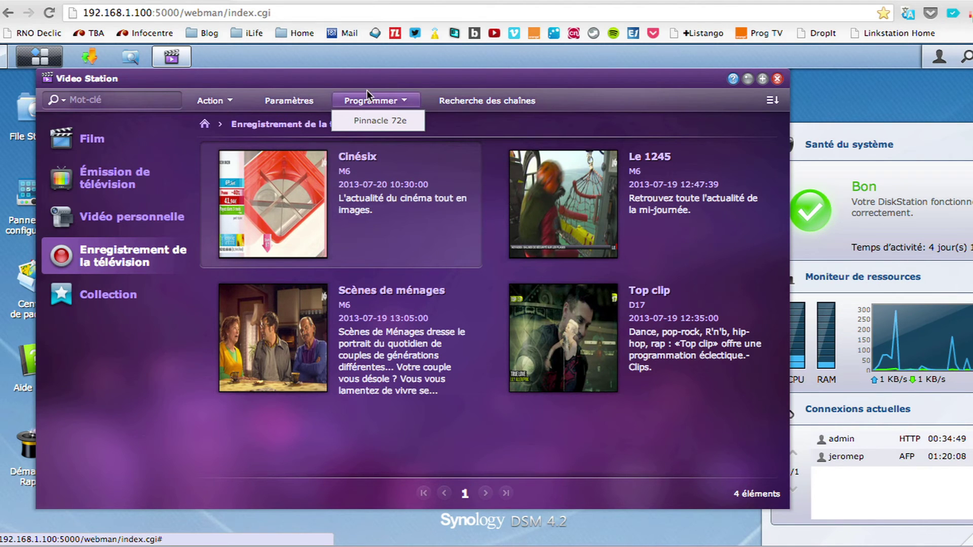
click(365, 120)
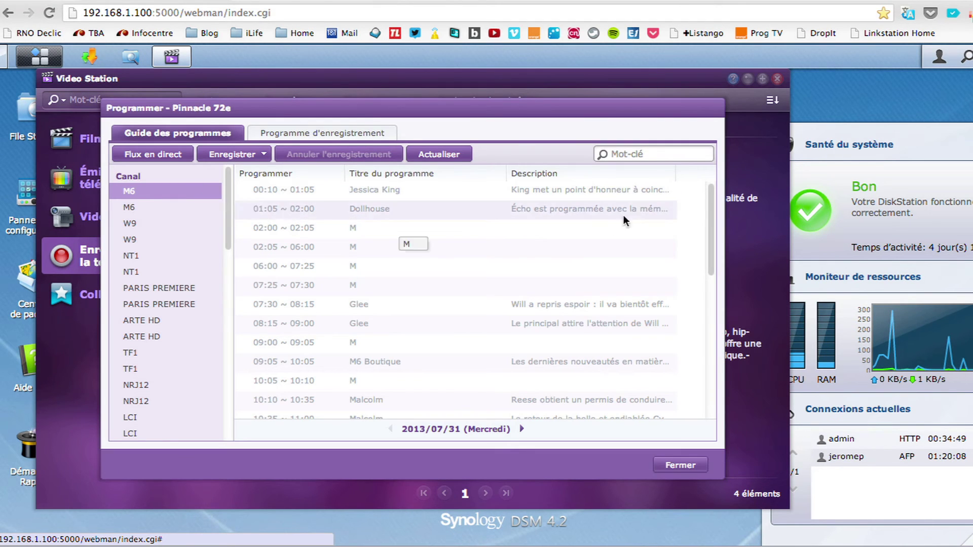
drag(710, 199, 699, 357)
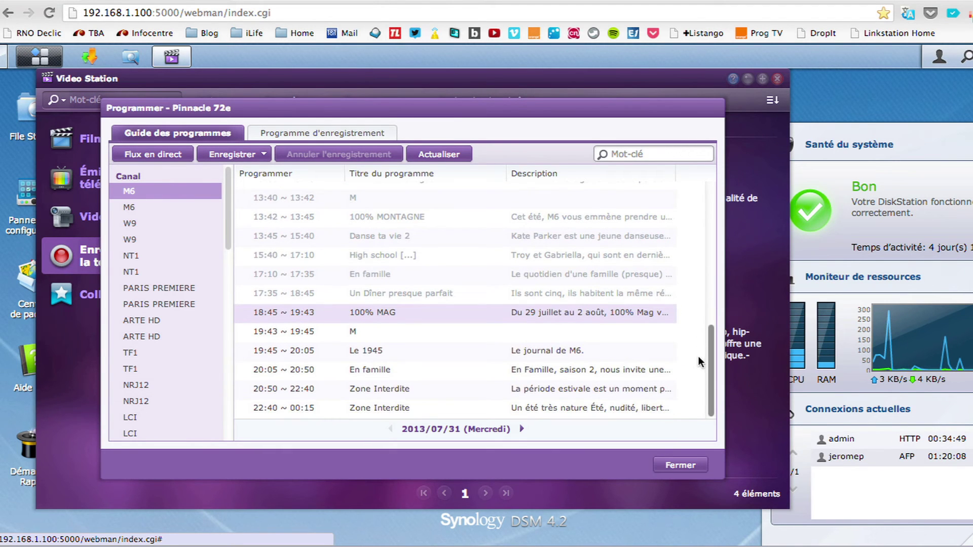
click(324, 348)
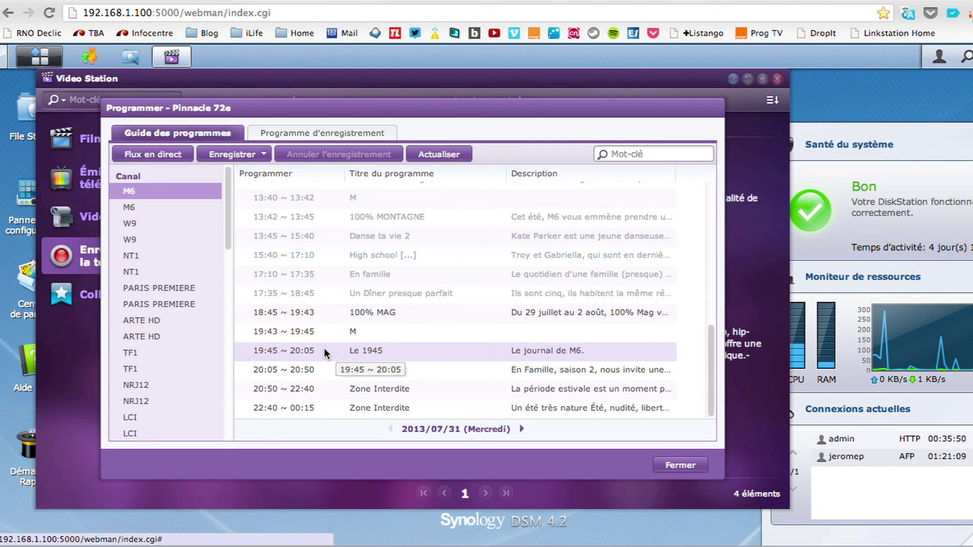
click(230, 151)
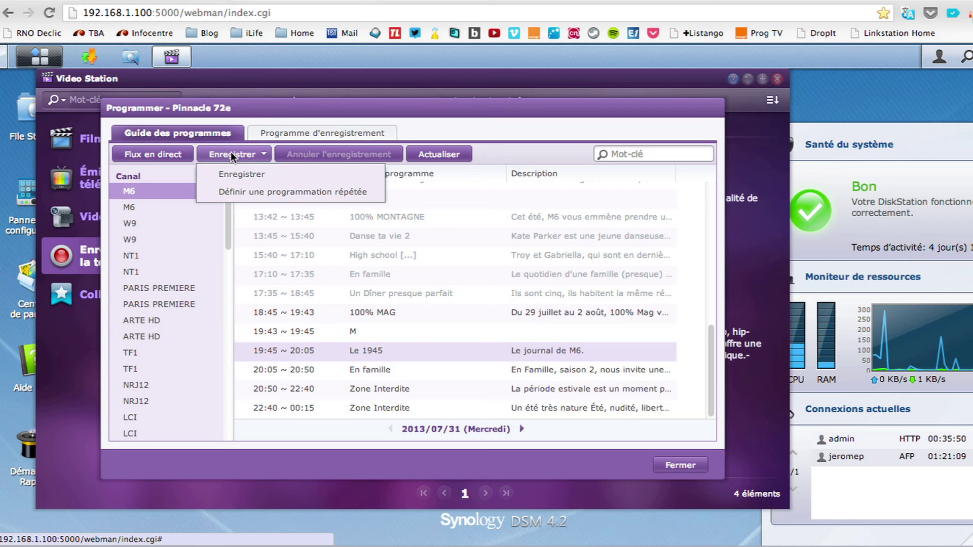
click(238, 170)
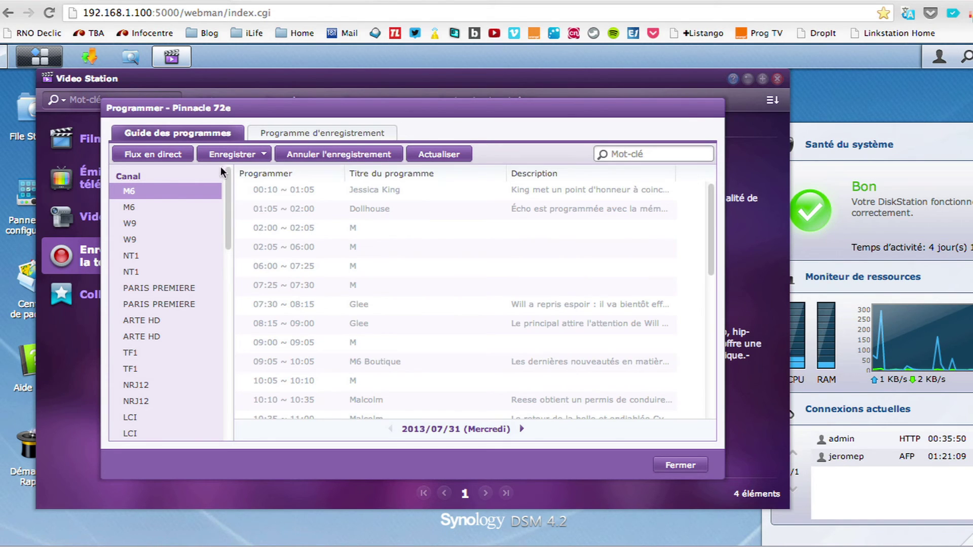
click(674, 461)
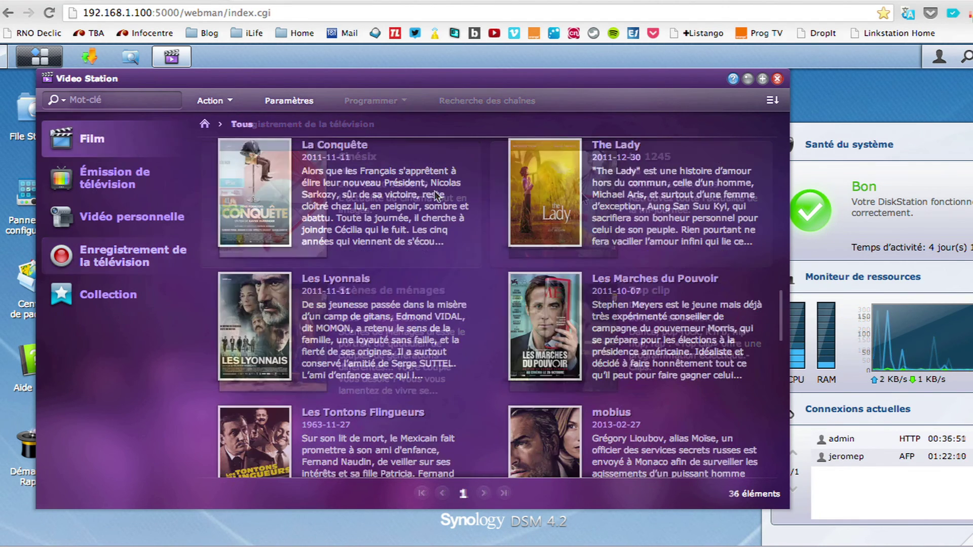
Browse the complete list of films in the library, looking over their posters and summaries.
scroll(436, 195, down, 10)
scroll(436, 195, down, 5)
scroll(436, 195, up, 10)
scroll(436, 197, down, 10)
scroll(436, 196, down, 3)
scroll(436, 195, up, 10)
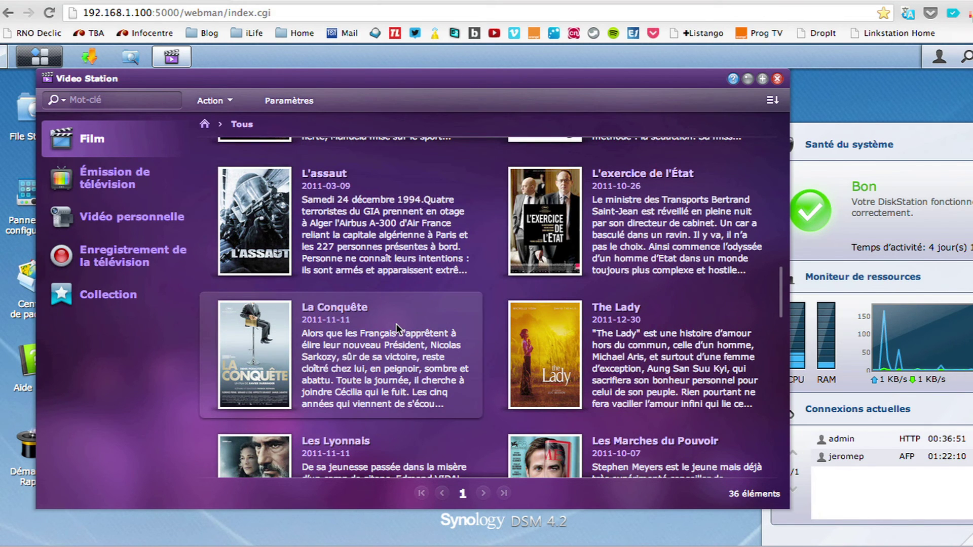
scroll(397, 324, up, 5)
scroll(394, 327, up, 2)
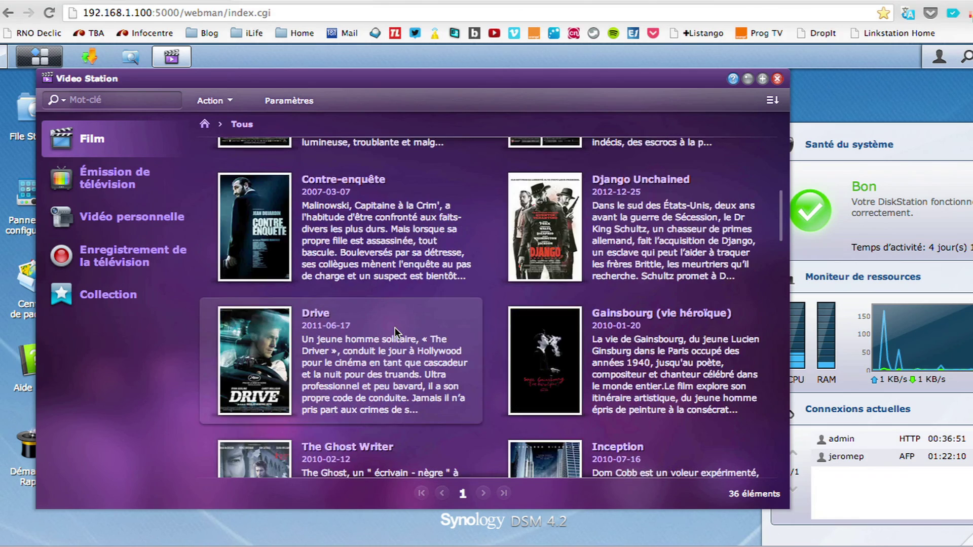
scroll(394, 327, down, 7)
scroll(393, 342, down, 10)
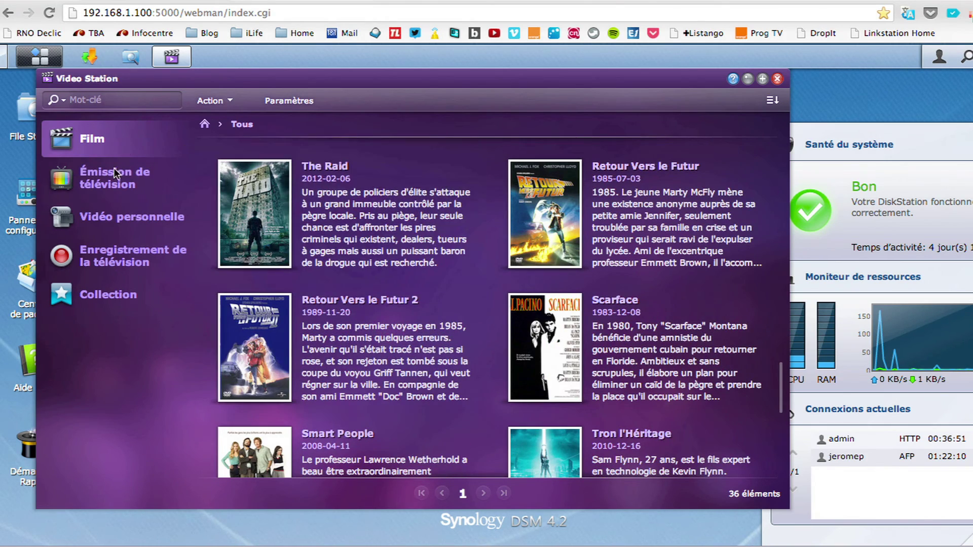
Close Video Station, inspect the recorded files in video > TV-Rec with File Station, and close it.
click(777, 79)
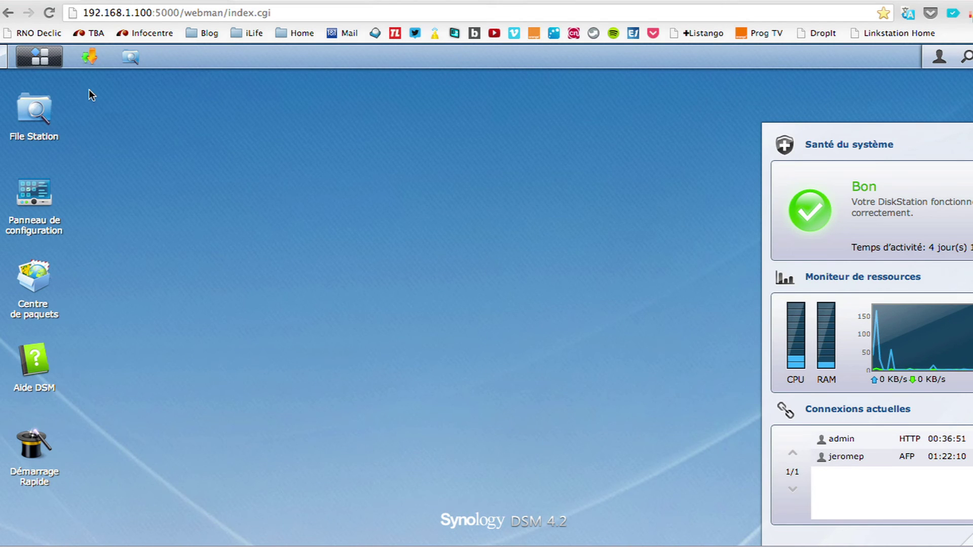
click(37, 109)
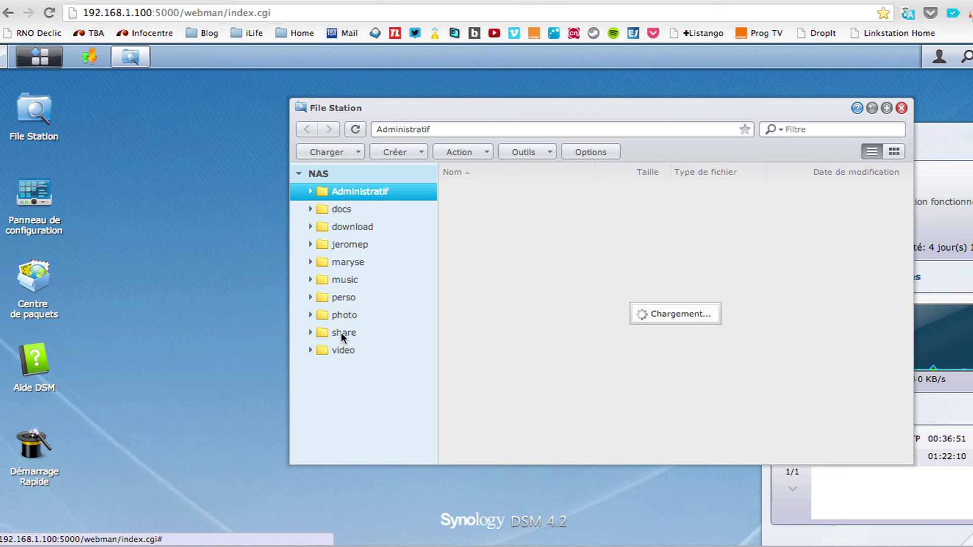
click(342, 350)
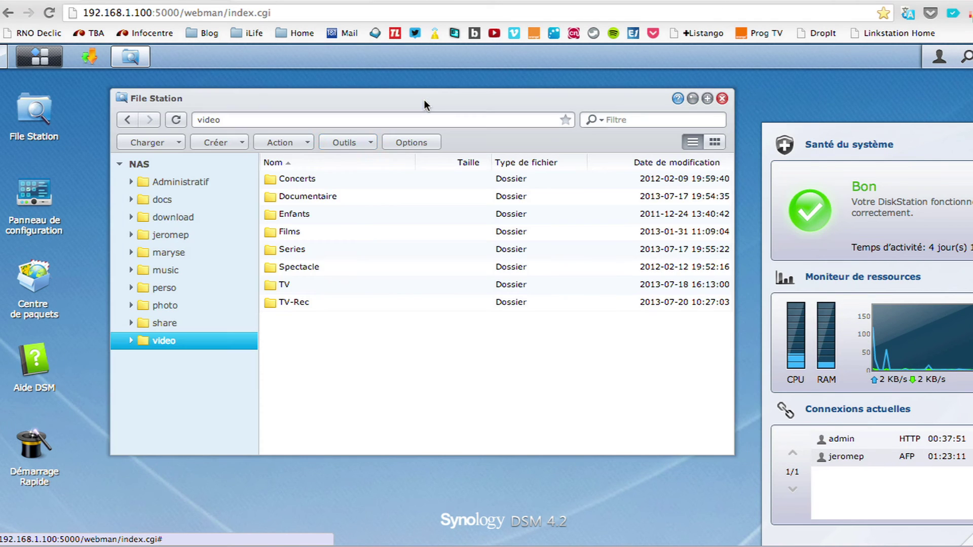
double_click(299, 303)
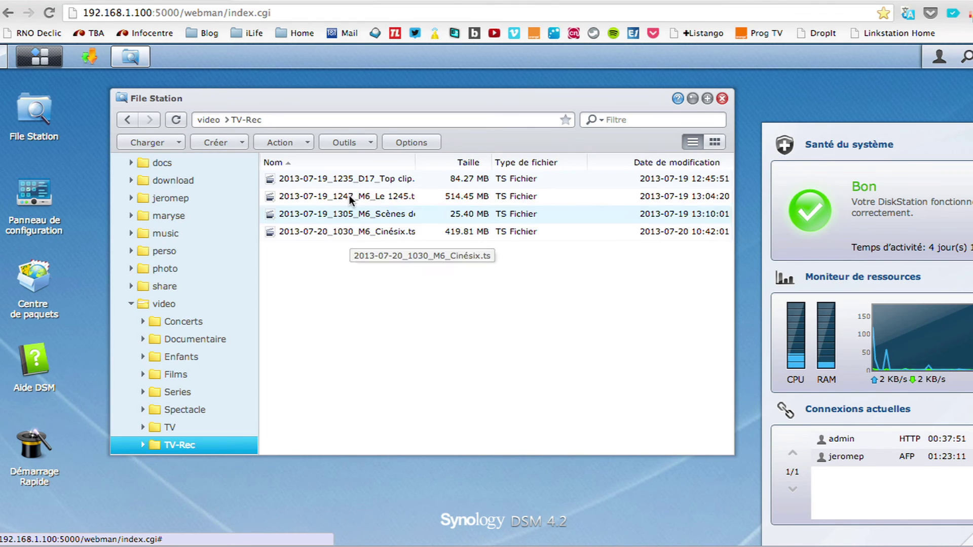
drag(418, 159, 455, 159)
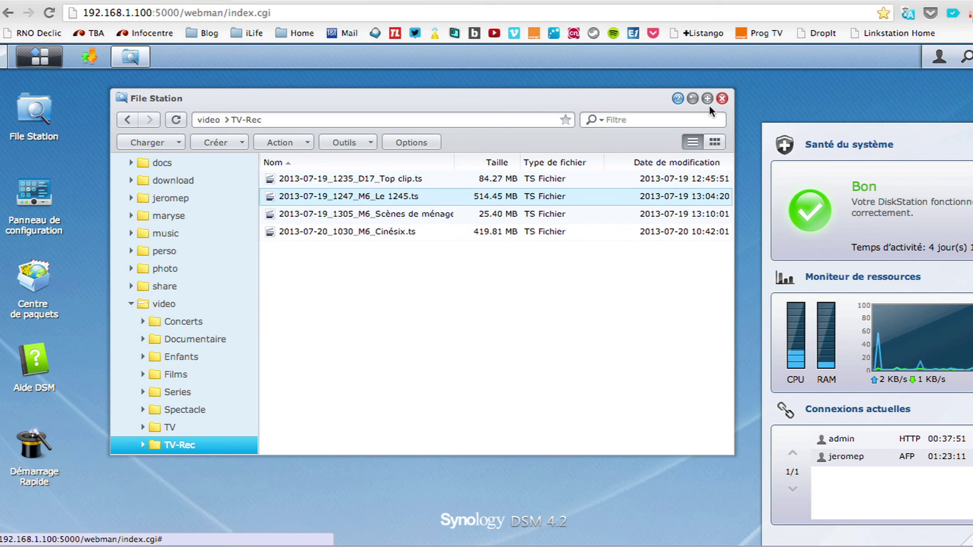
click(723, 99)
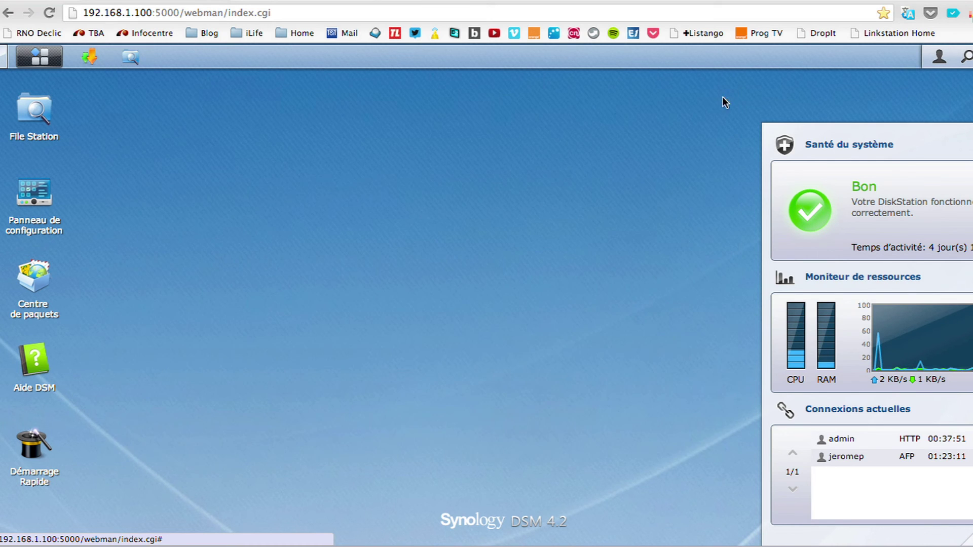
Open iTunes Server, review and apply its sharing settings with the shared name NAS, and close it.
click(31, 57)
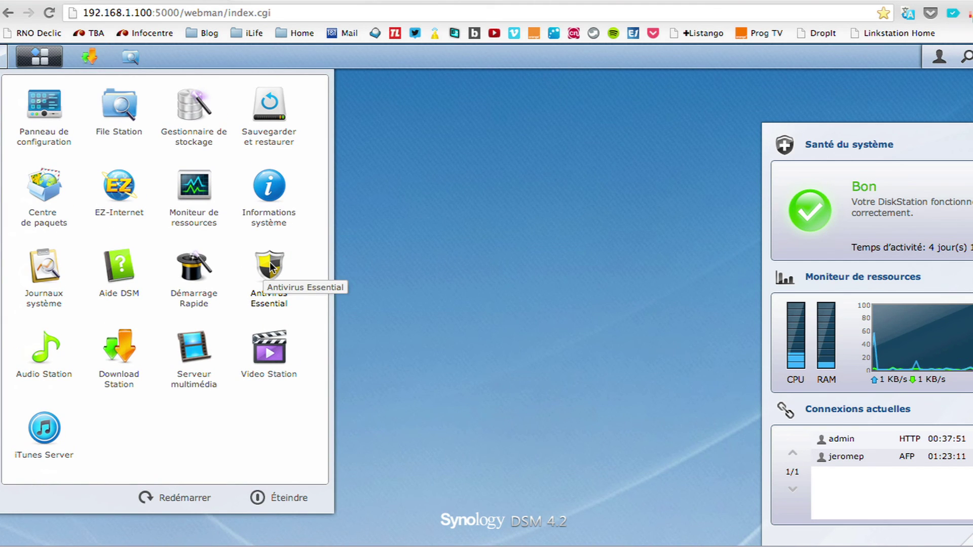
click(44, 427)
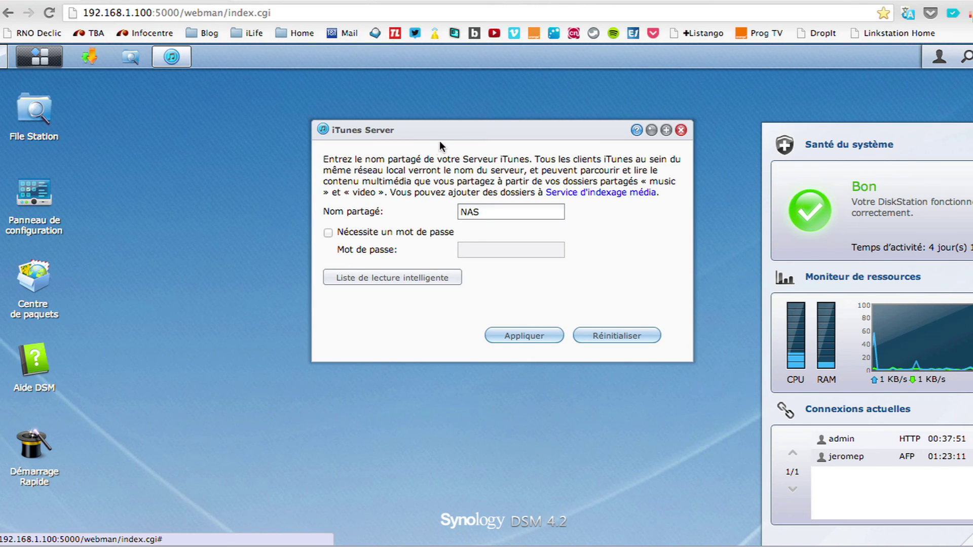
drag(409, 133, 375, 147)
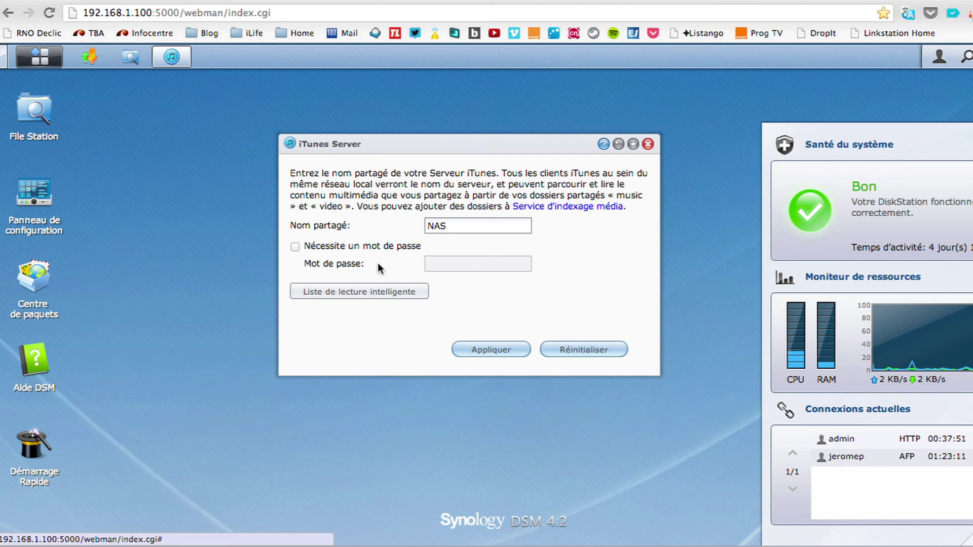
click(507, 351)
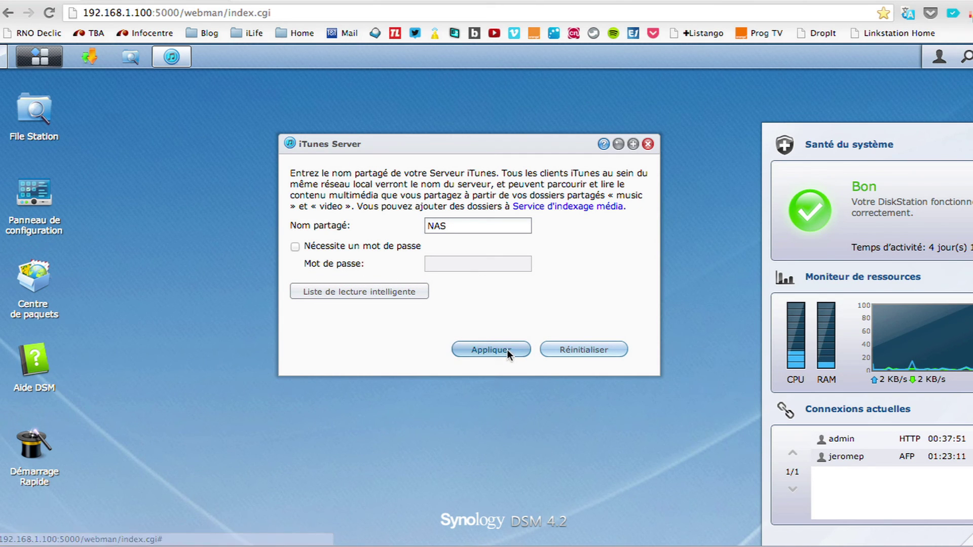
click(648, 144)
Open Antivirus Essential and review its overview, default handling settings and daily scheduled scan.
click(39, 56)
click(262, 267)
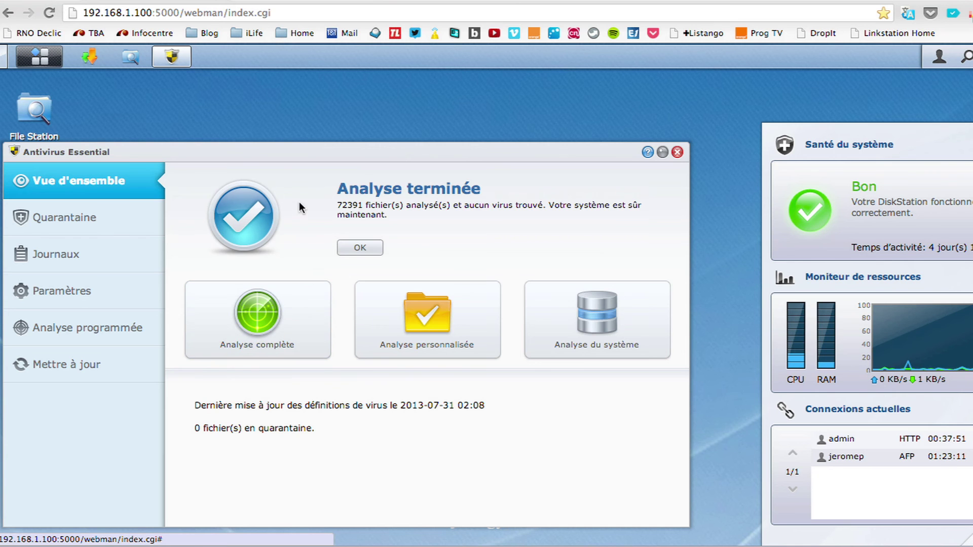
drag(282, 160, 361, 117)
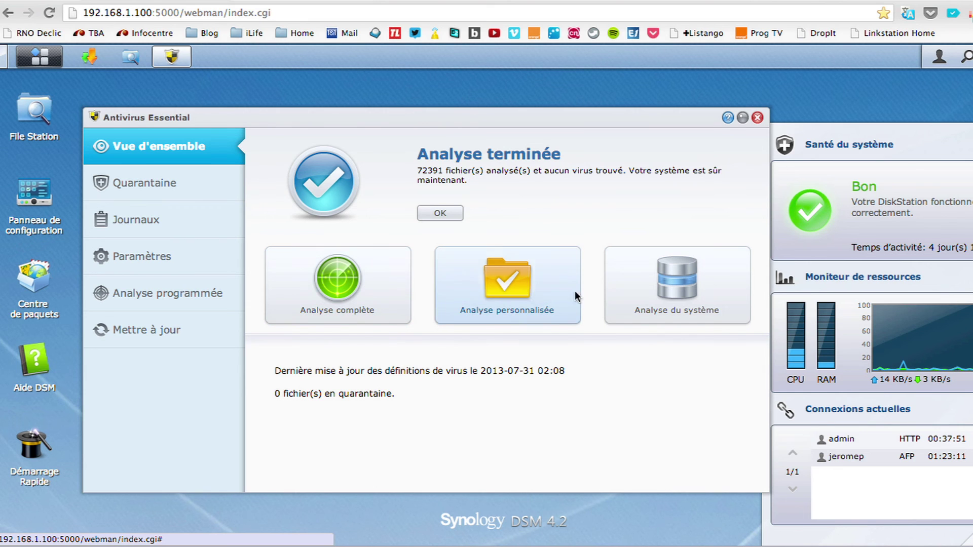
click(136, 252)
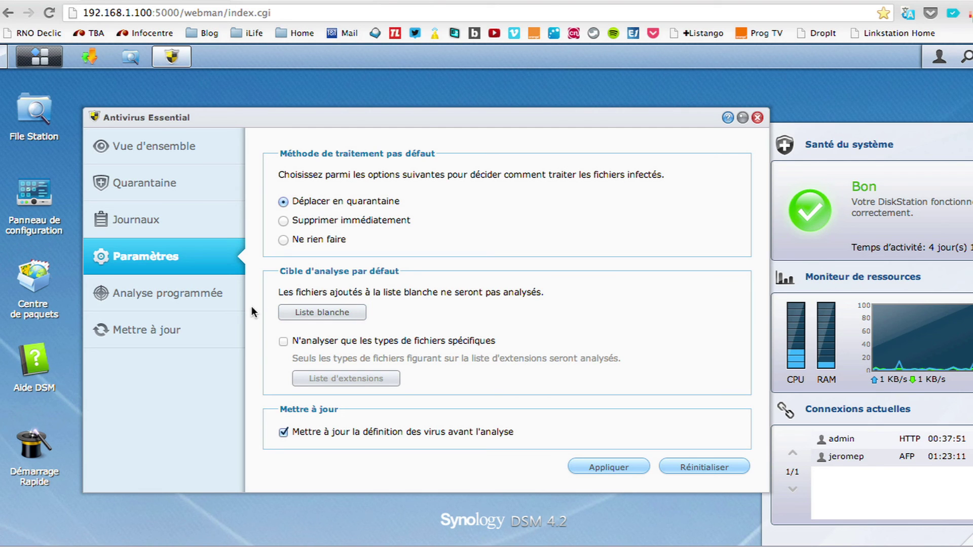
click(211, 298)
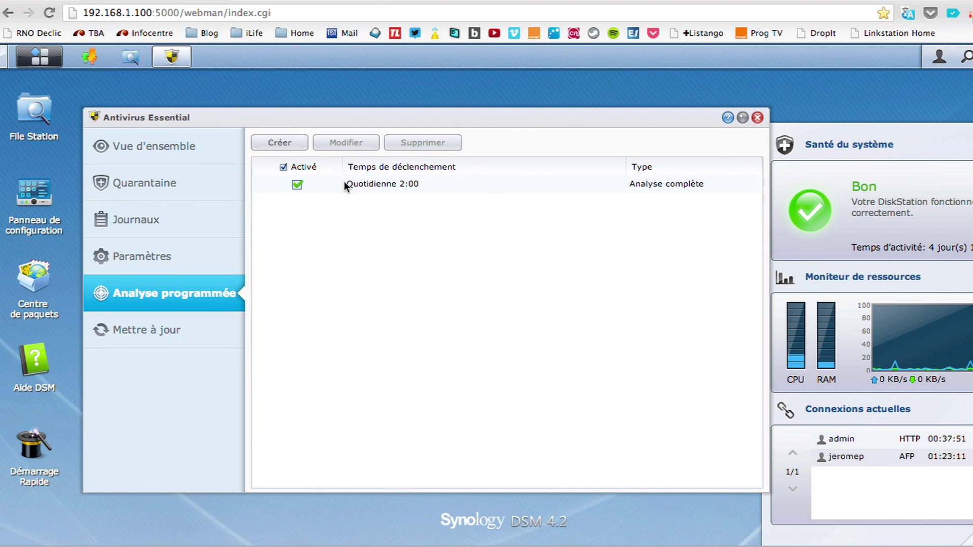
click(367, 183)
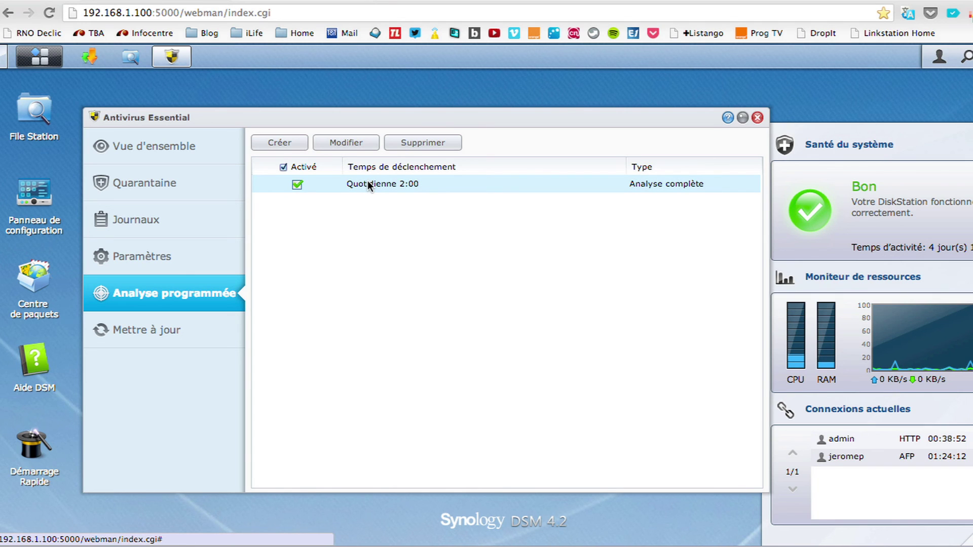
Check the virus definition update status and the scan overview, close Antivirus Essential and return to the application list.
click(169, 330)
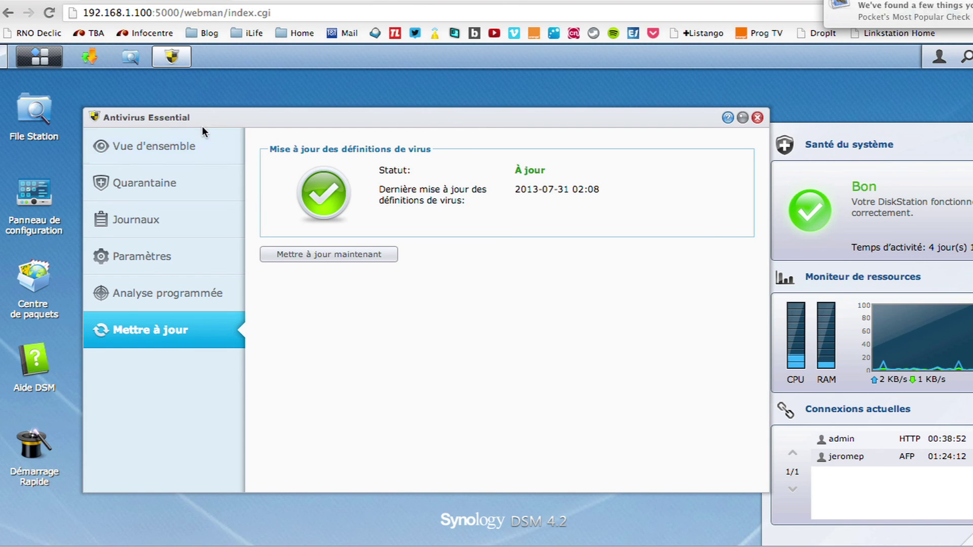
click(179, 150)
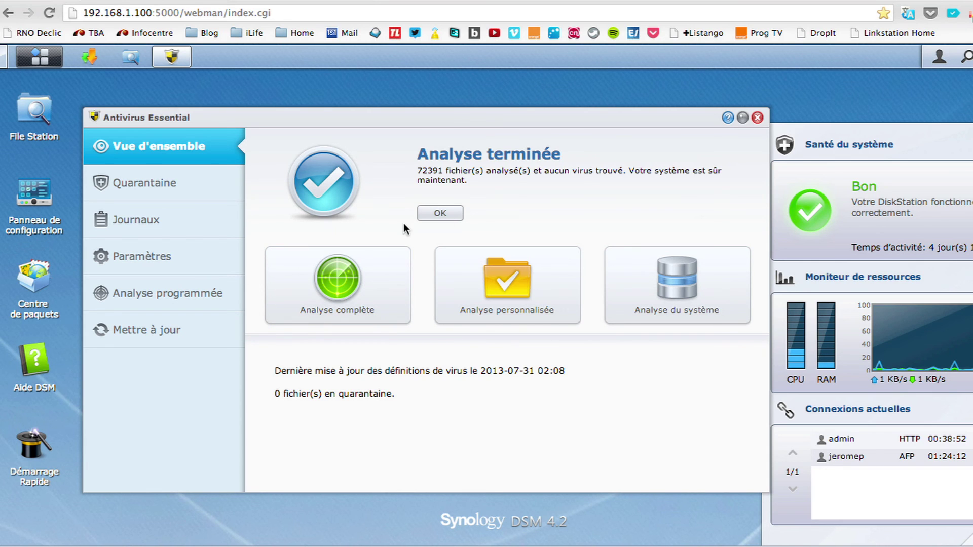
click(756, 118)
click(45, 56)
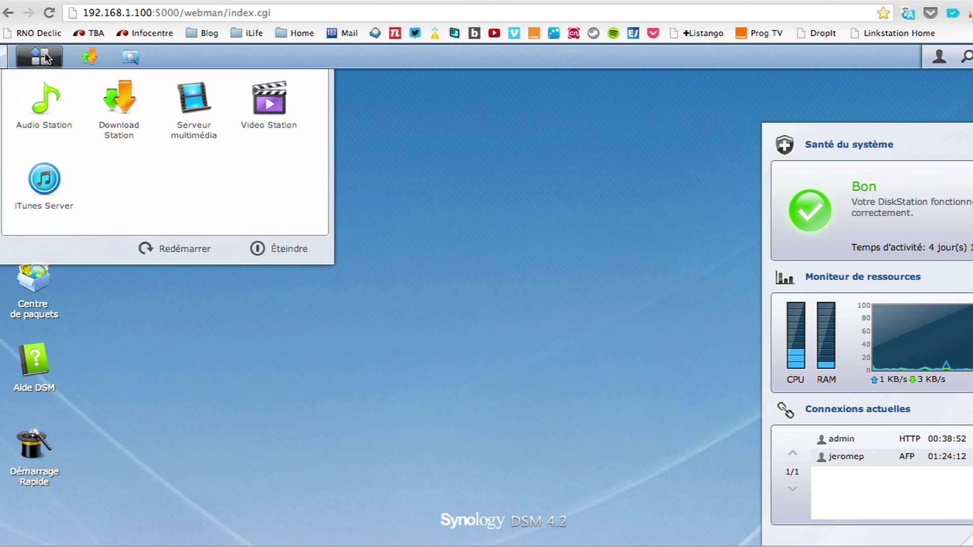